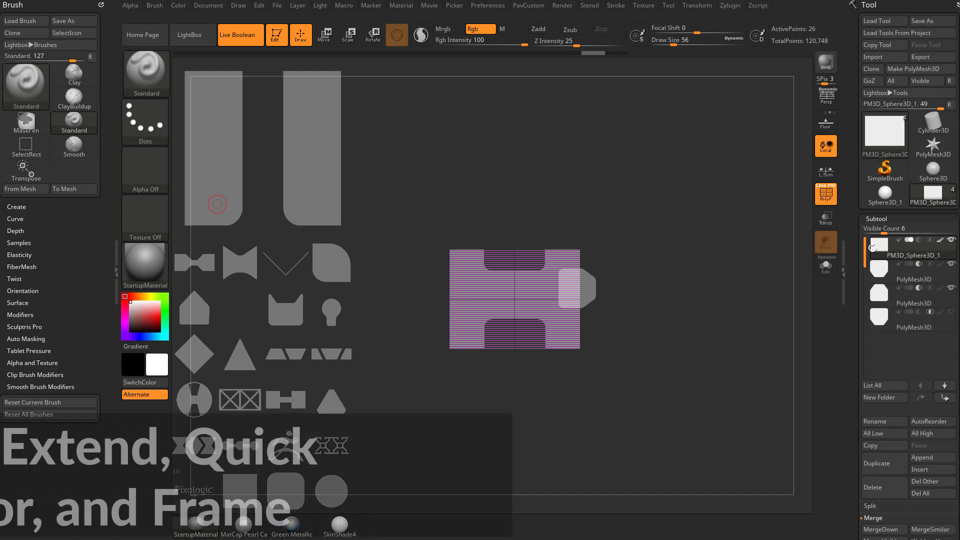
- Delete the three PolyMesh3D cut subtools so only the PM3D_Sphere3D_1 block is left
click(913, 278)
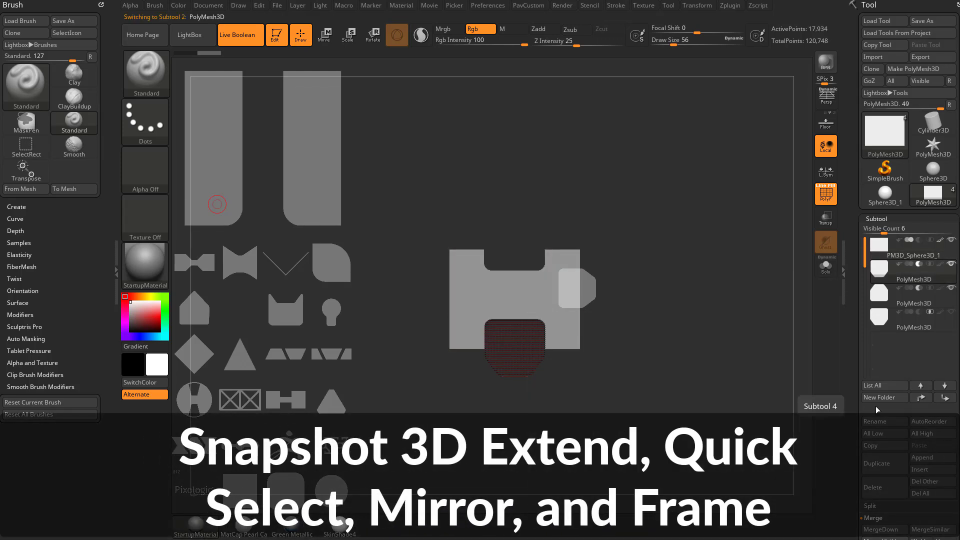
click(879, 489)
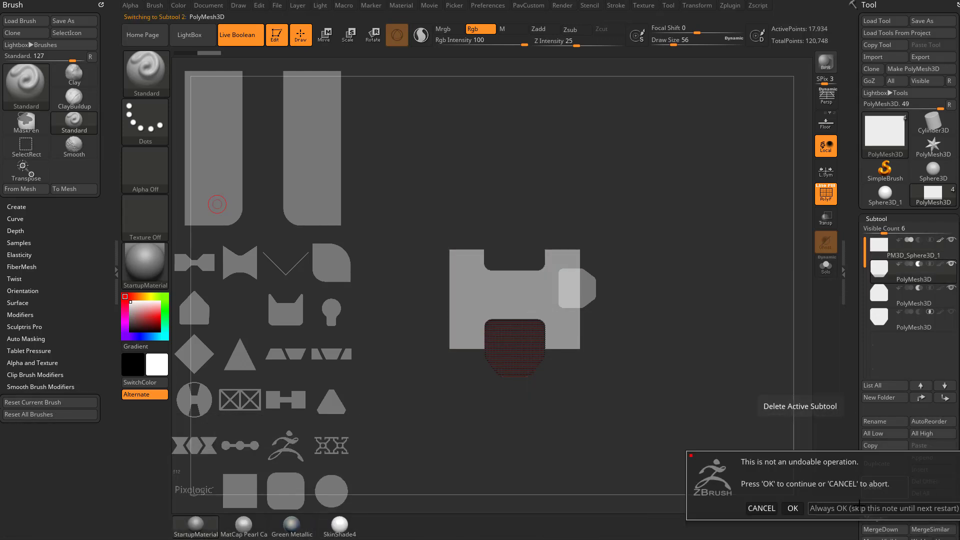
click(859, 508)
click(881, 491)
click(882, 492)
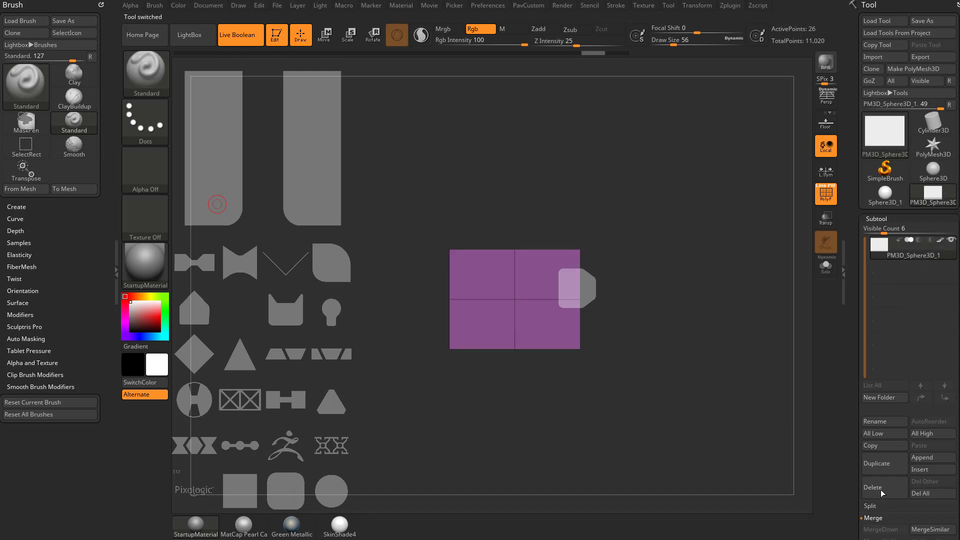
- Bring up Spotlight and tile all its images back into the grid, with the chamfered shape enlarged above the others
key(shift+z)
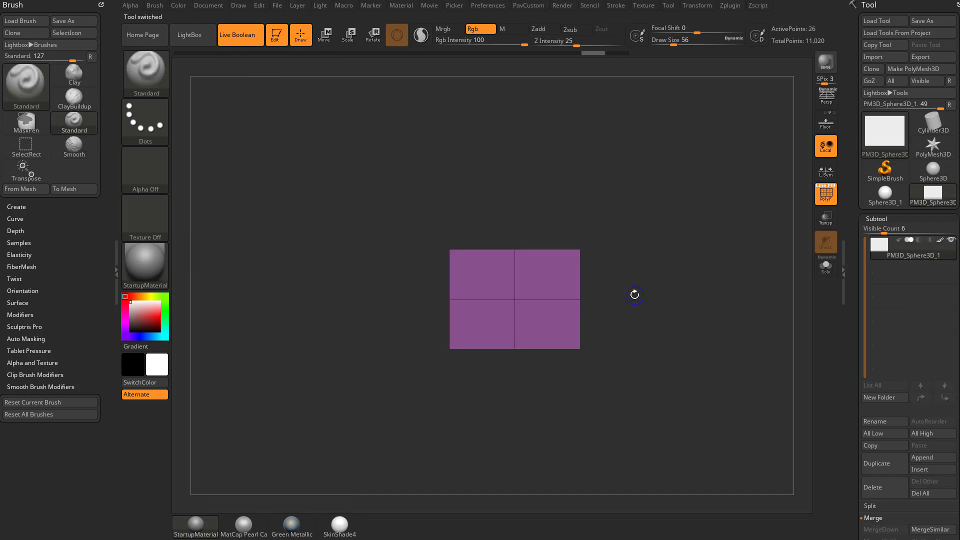
key(shift+z)
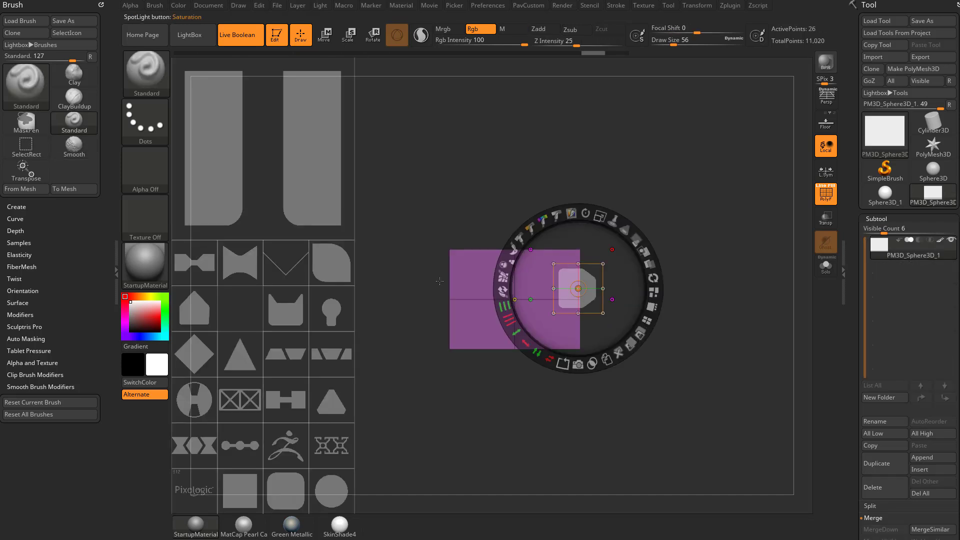
click(655, 315)
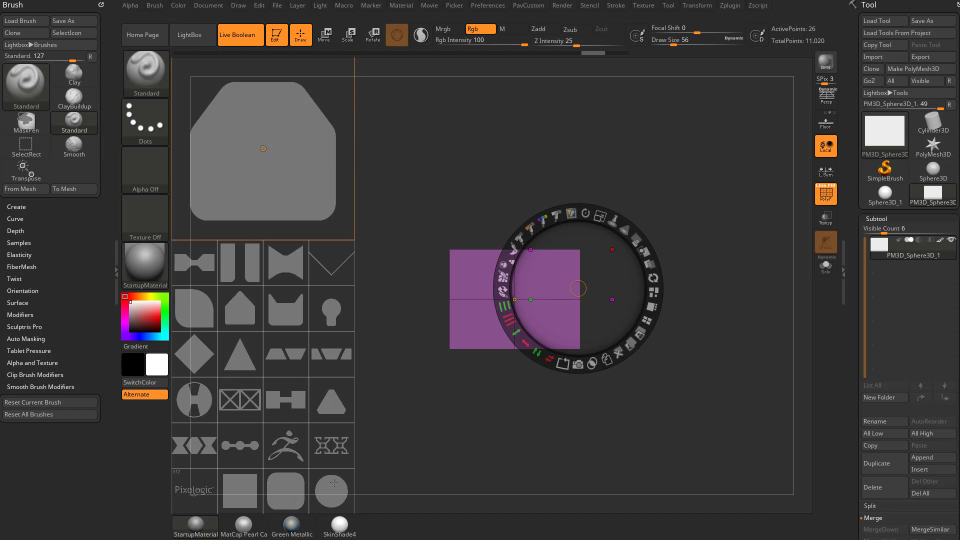
- Duplicate the circle image, keeping one copy in the grid and snapping the other to the block's centre
drag(334, 483, 532, 201)
click(420, 500)
drag(401, 433, 335, 487)
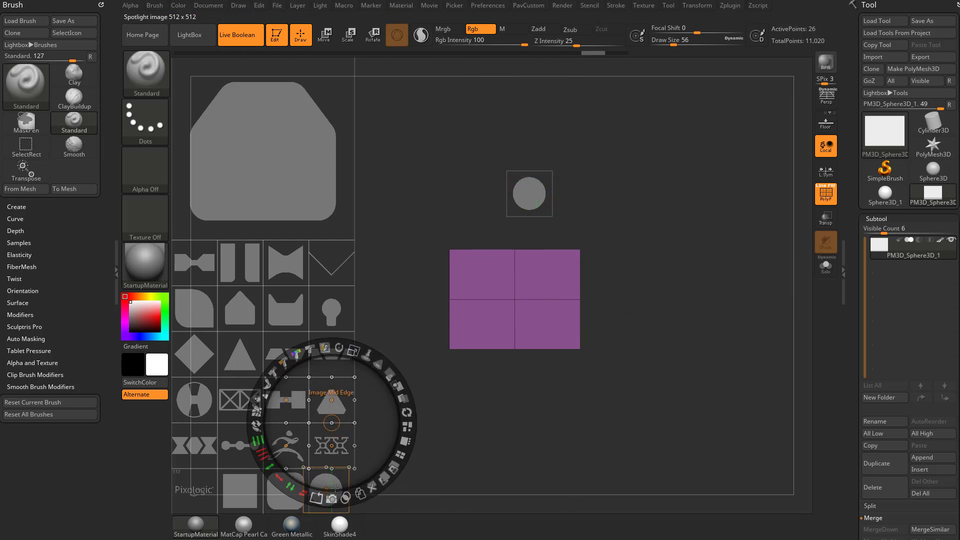
drag(529, 186, 545, 293)
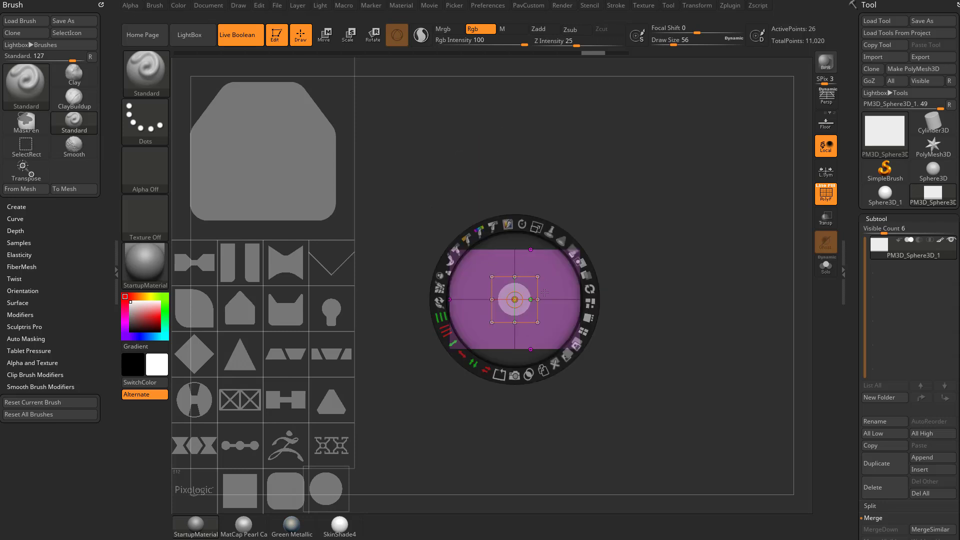
- Subtract the circle from the block's centre with Snapshot 3D and inspect the hole with Spotlight hidden
click(515, 376)
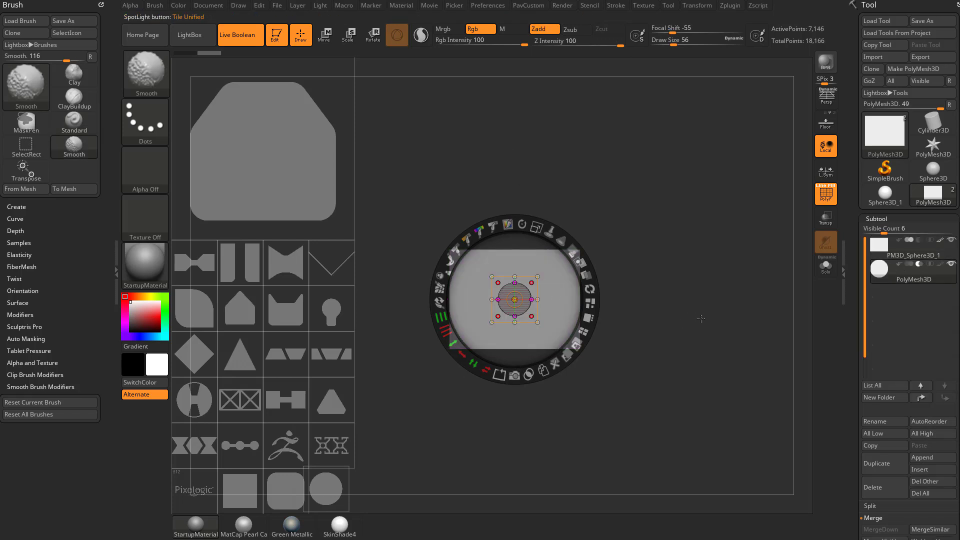
key(shift+z)
drag(677, 295, 674, 315)
key(shift+f)
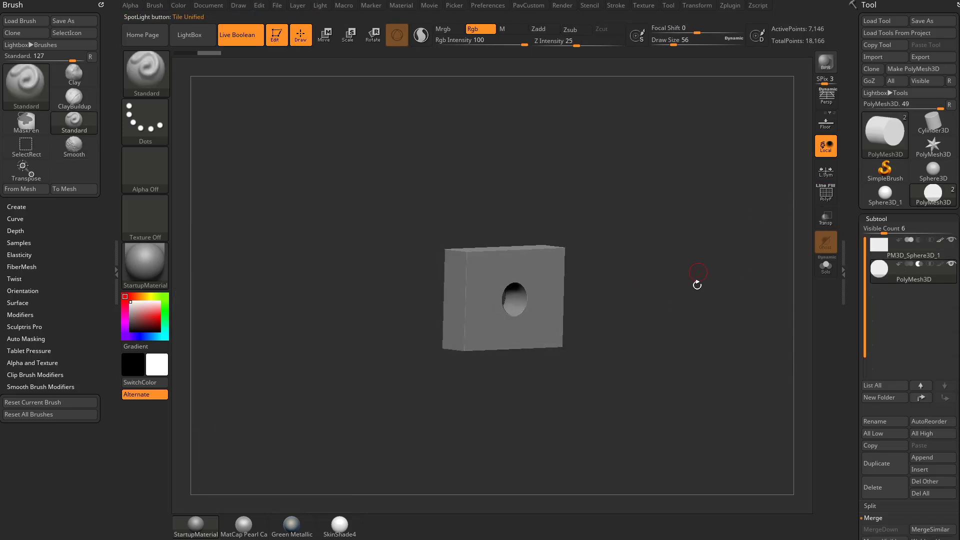
drag(696, 280, 727, 311)
drag(727, 310, 750, 325)
mouse_move(726, 278)
mouse_down()
mouse_move(717, 311)
mouse_move(696, 280)
mouse_move(712, 288)
mouse_up()
key(shift+f)
- Shift the circular cutter along Z to turn the hole into a recess and enlarge it uniformly
key(w)
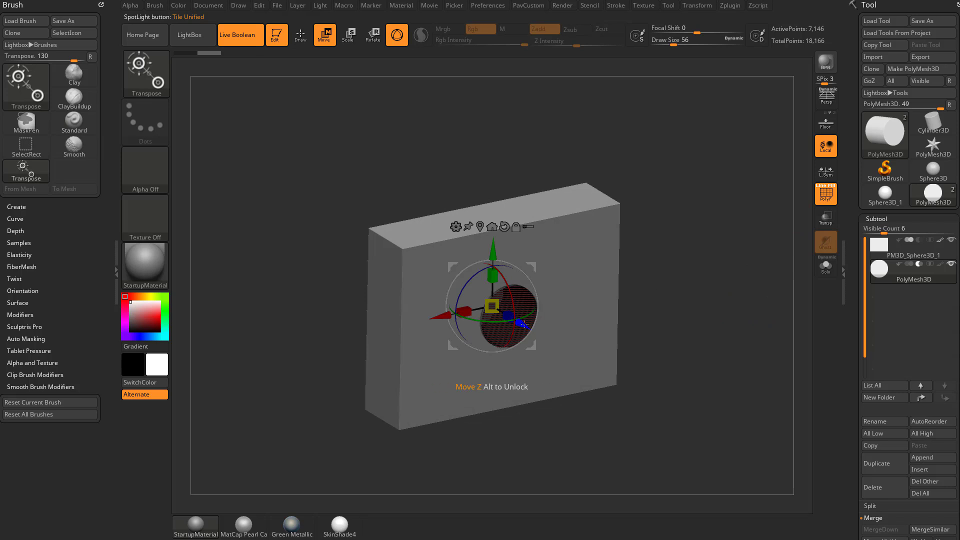
drag(519, 329, 532, 336)
click(827, 194)
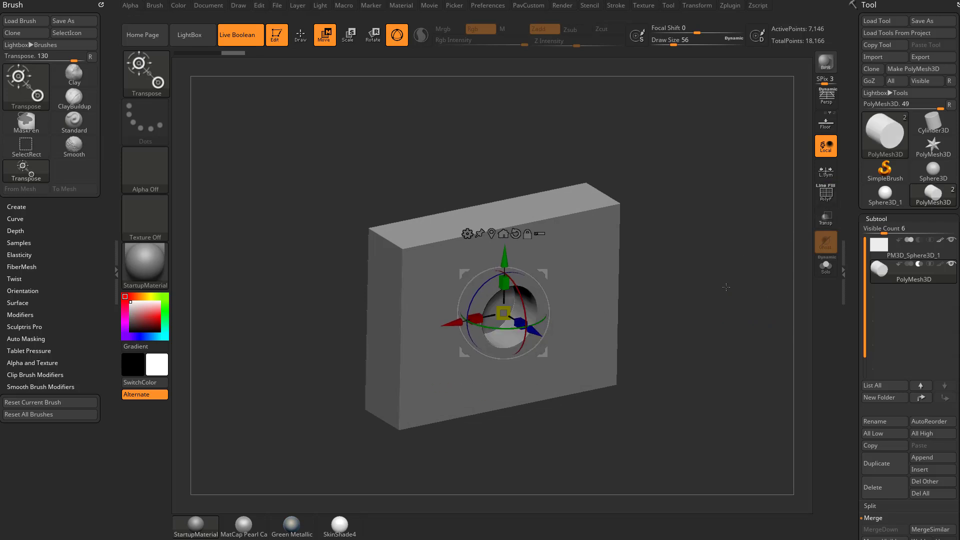
shift+drag(725, 287, 584, 356)
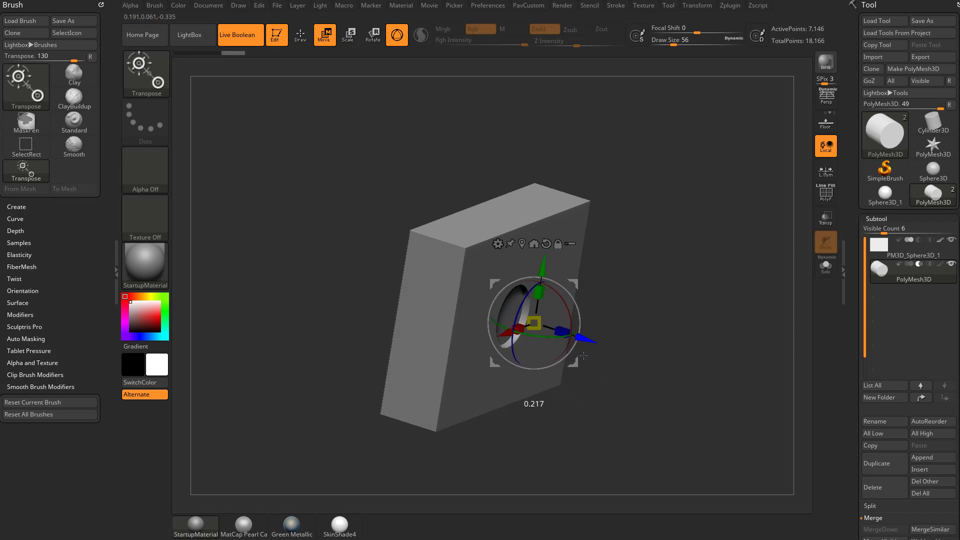
drag(745, 366, 670, 329)
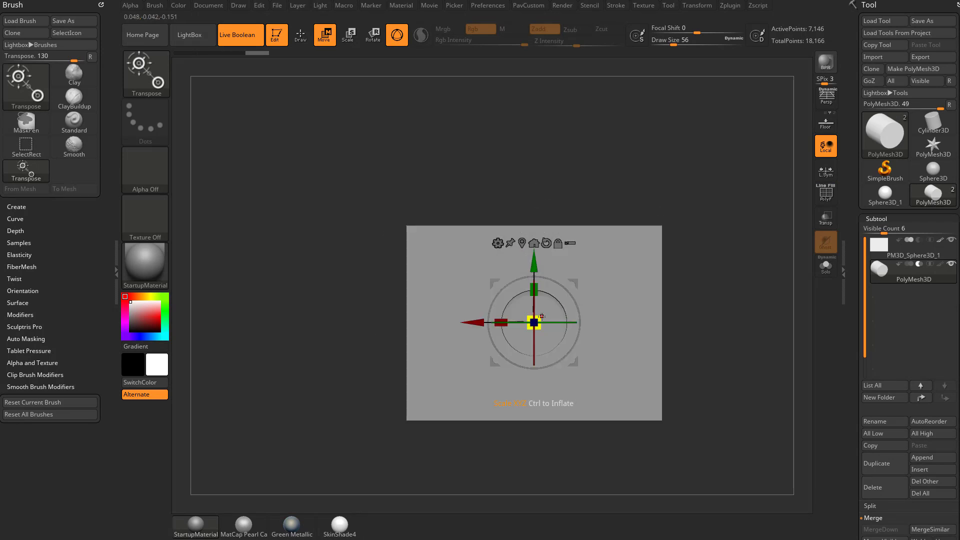
mouse_move(540, 316)
mouse_down()
mouse_move(570, 290)
mouse_move(554, 304)
mouse_up()
drag(679, 252, 699, 266)
- Try stretching the circular recess vertically into an ellipse, and undo the stretch
drag(535, 290, 535, 266)
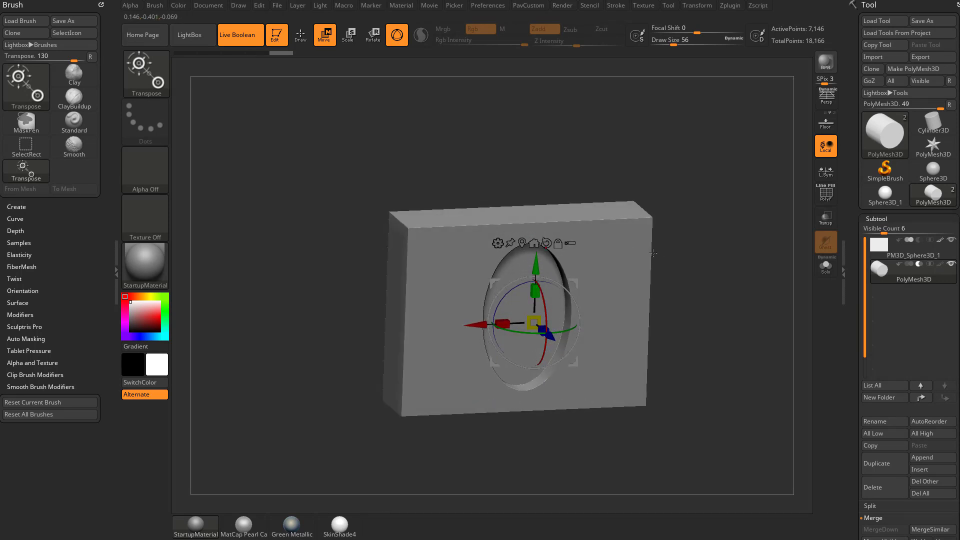
mouse_move(728, 268)
shift+mouse_down()
mouse_move(747, 272)
mouse_move(686, 324)
mouse_move(690, 298)
mouse_move(670, 305)
shift+mouse_up()
key(ctrl+z)
key(q)
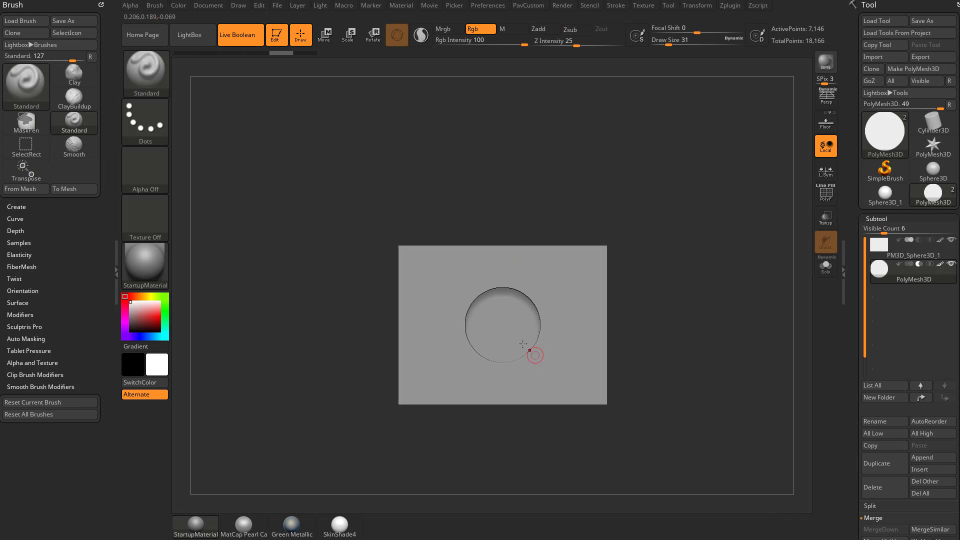
- Isolate the circular cutter and lengthen it vertically into a pill shape with the Extender deformer
click(826, 266)
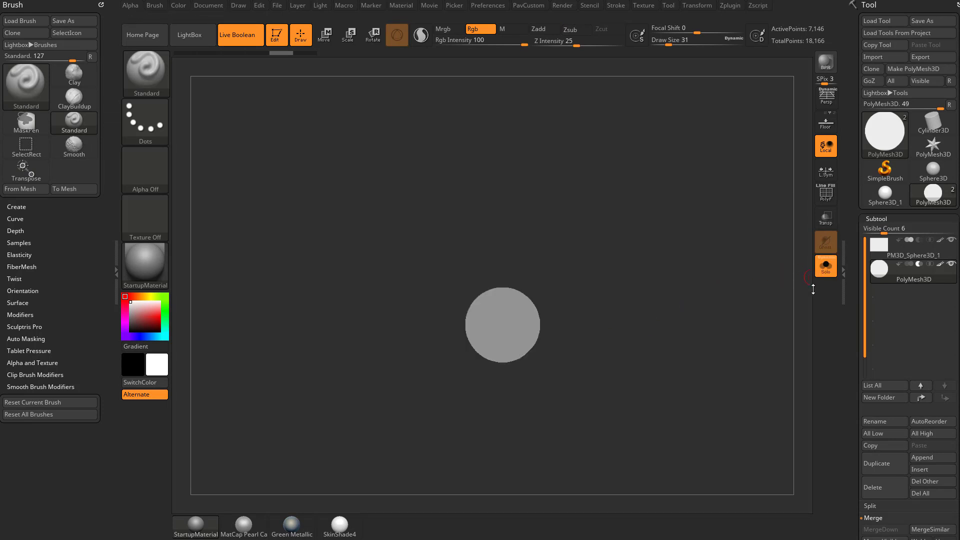
click(826, 195)
key(w)
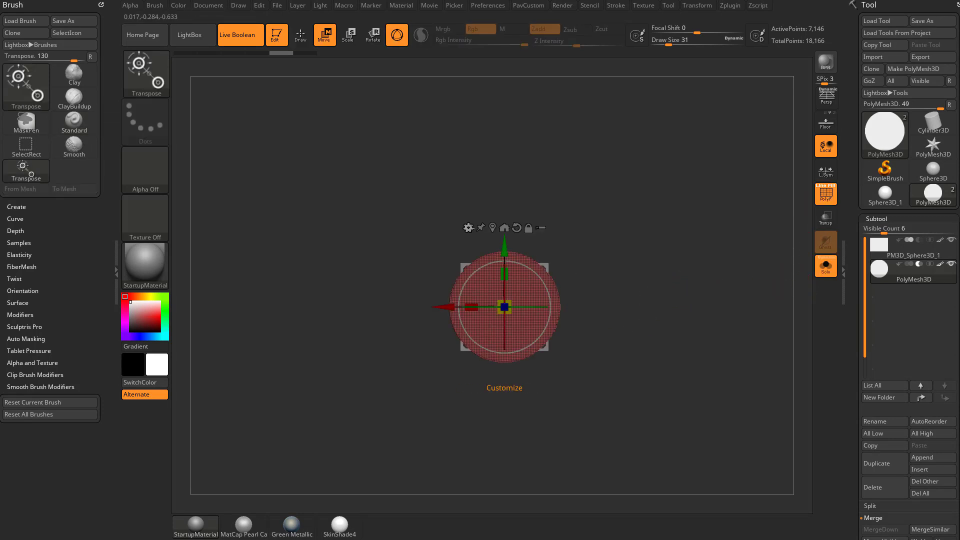
click(469, 227)
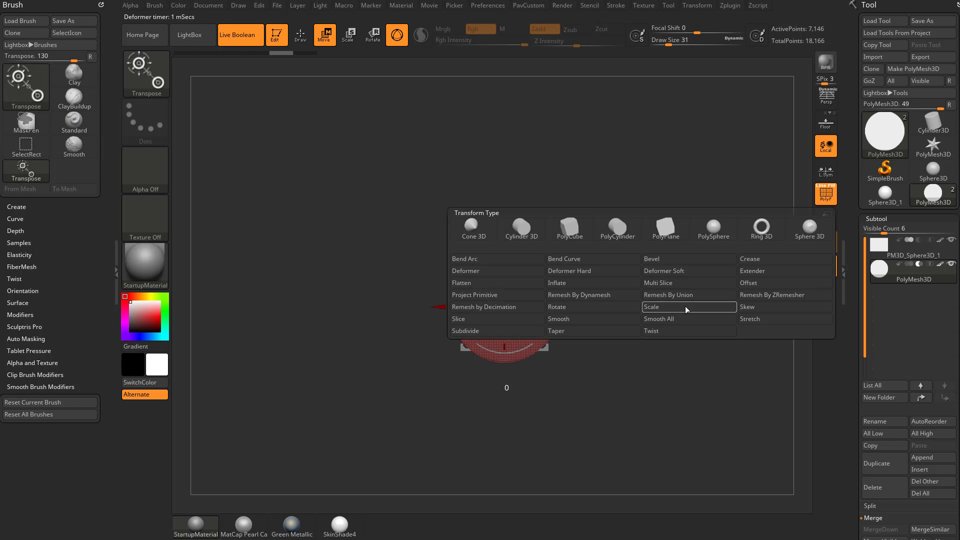
click(759, 274)
drag(501, 246, 503, 220)
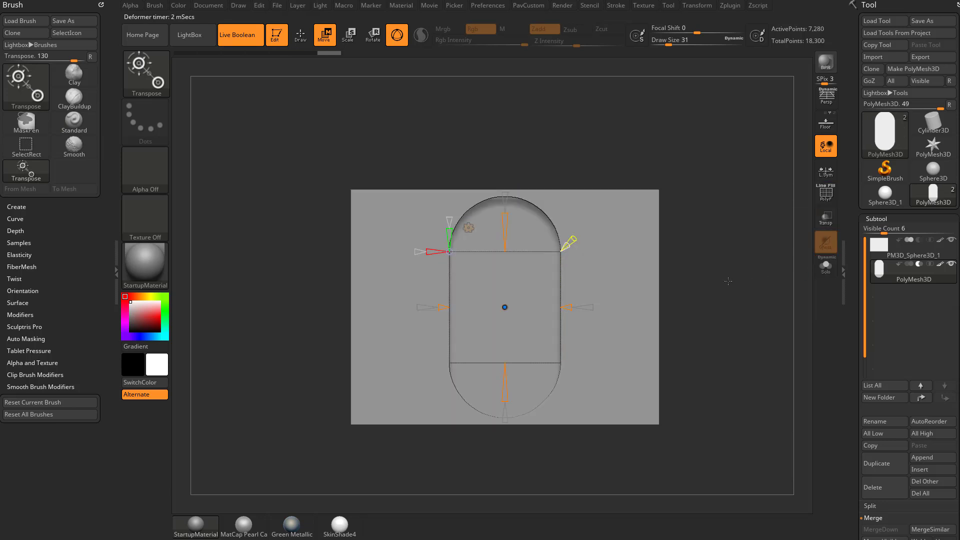
- Accept the extension and scale the pill-shaped cutter down slightly inside the block
key(w)
drag(504, 307, 492, 319)
mouse_move(552, 317)
mouse_down()
mouse_move(596, 328)
mouse_move(559, 319)
mouse_up()
key(q)
mouse_move(718, 317)
shift+mouse_down()
mouse_move(679, 310)
mouse_move(735, 281)
shift+mouse_up()
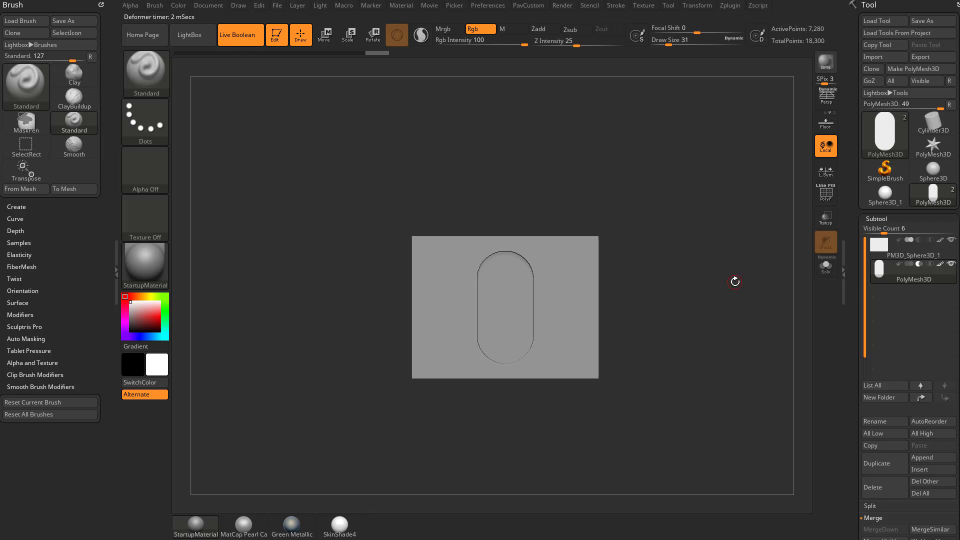
- Delete the pill-shaped cut subtool and centre the Spotlight circle image on the block
click(875, 489)
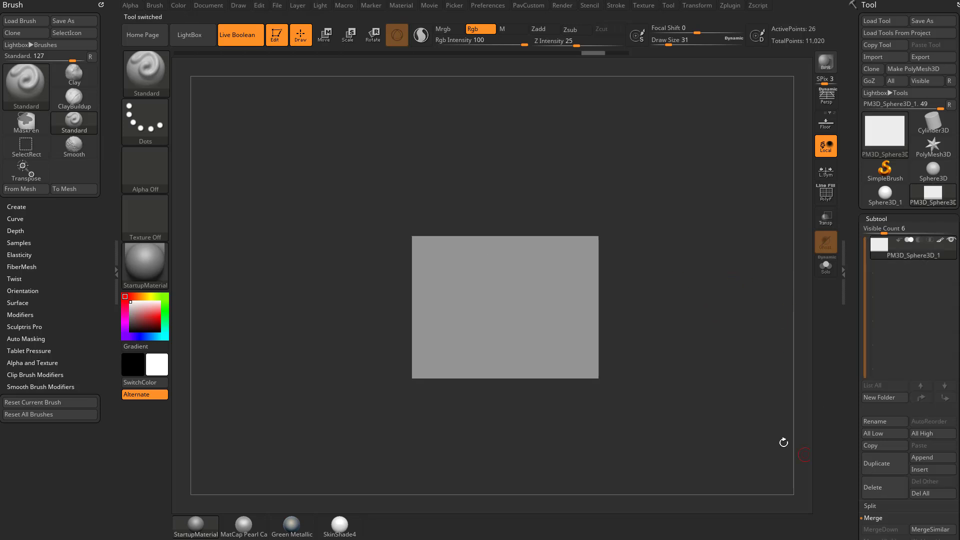
key(shift+z)
key(shift+z)
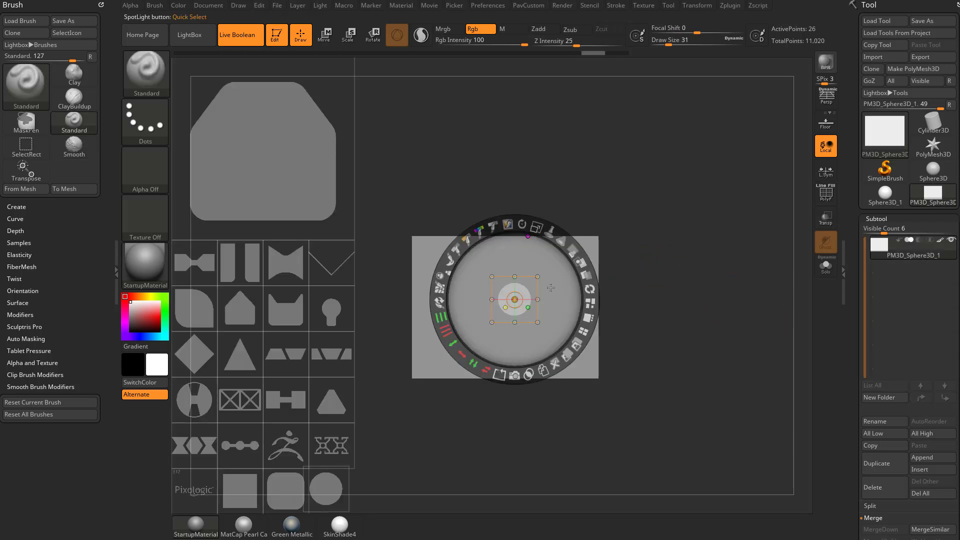
drag(531, 286, 517, 297)
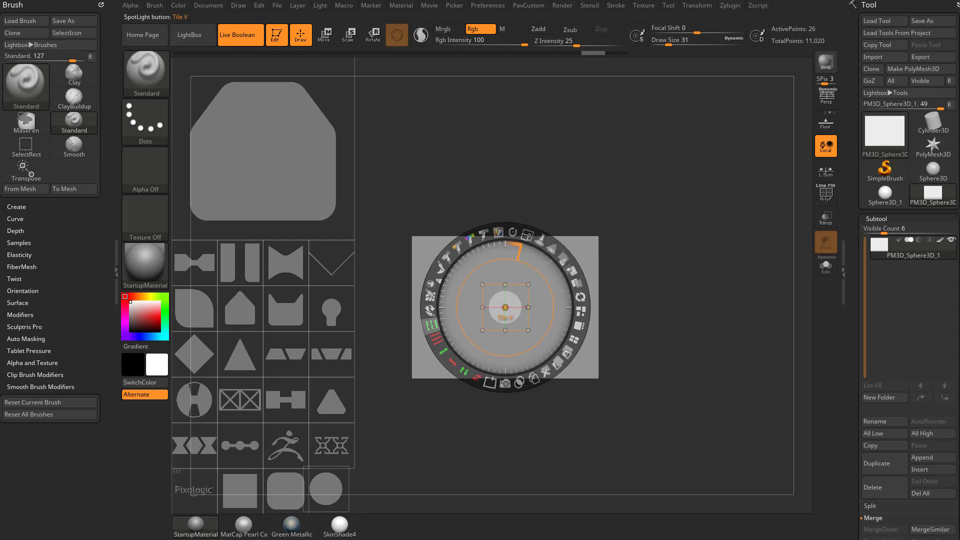
- Tile the circle image into a three-by-three pattern and subtract it from the block with Snapshot 3D
mouse_move(431, 326)
mouse_down()
mouse_move(433, 335)
mouse_move(432, 312)
mouse_move(434, 321)
mouse_up()
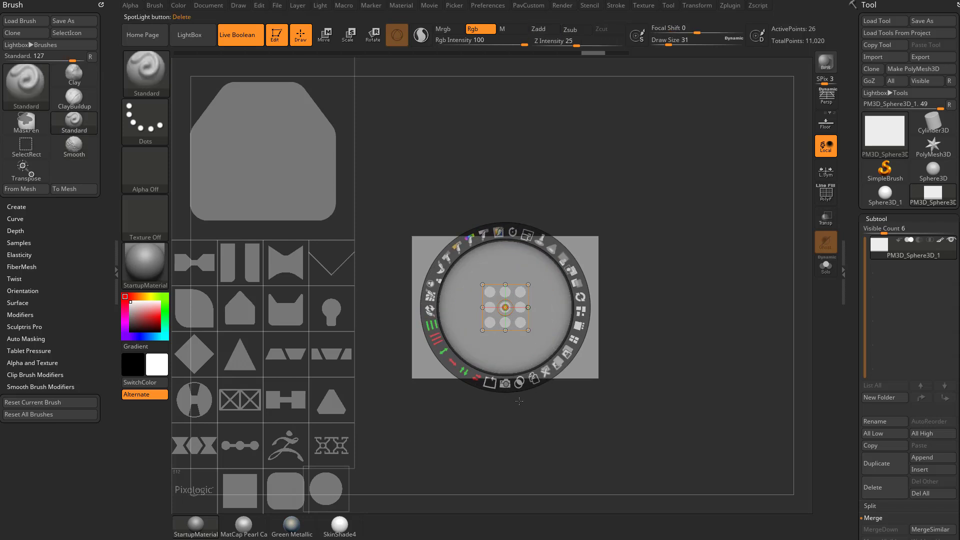
alt+click(519, 383)
key(shift+z)
drag(684, 288, 726, 310)
key(shift+z)
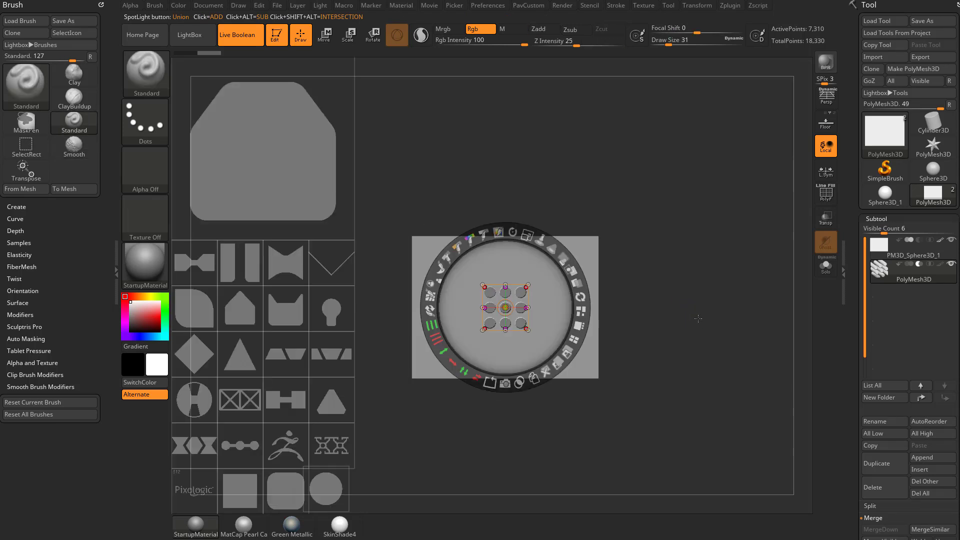
- Delete the nine-hole cut subtool and extend the circle image horizontally and vertically into a rounded square
click(884, 487)
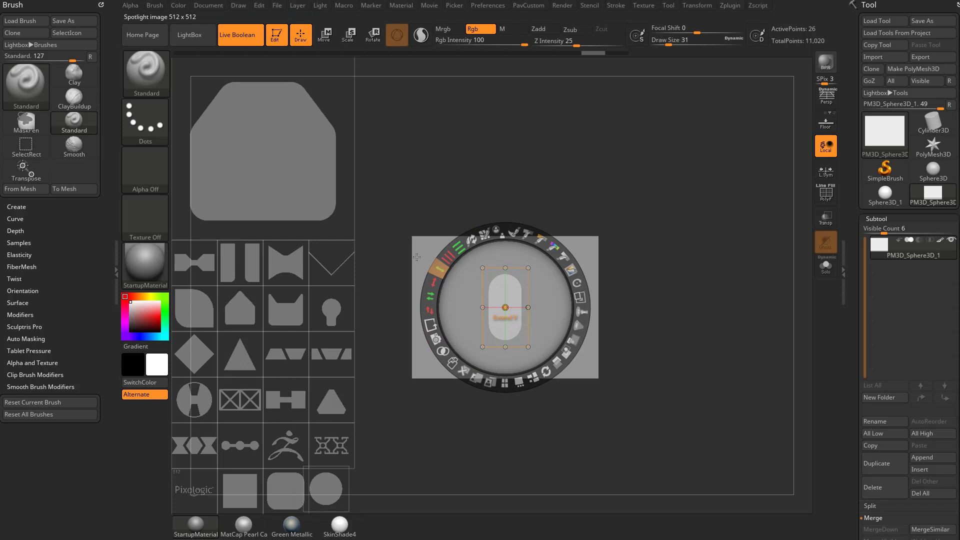
drag(416, 257, 429, 308)
key(ctrl+z)
key(ctrl+z)
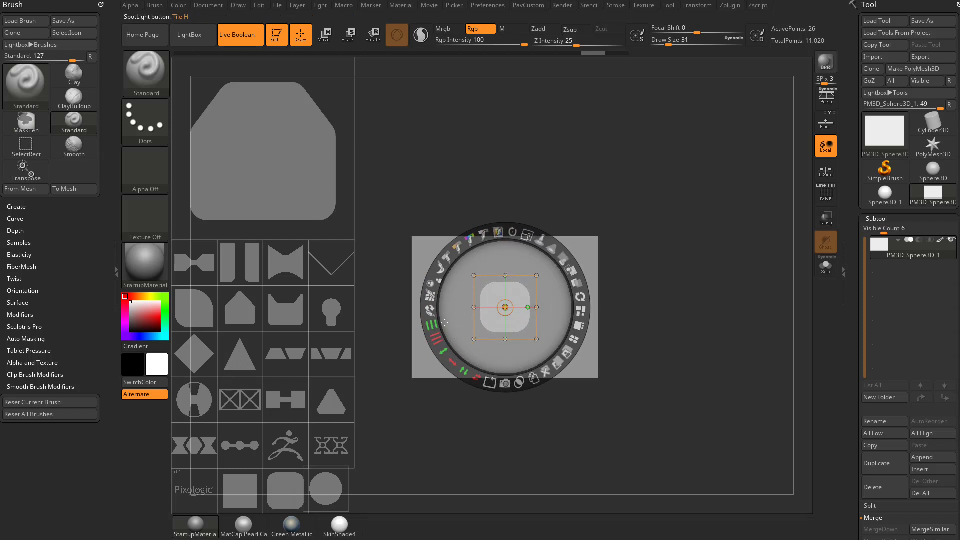
- Try extending the rounded square vertically from a point above its centre, and return the dial to the centre
drag(513, 304, 513, 287)
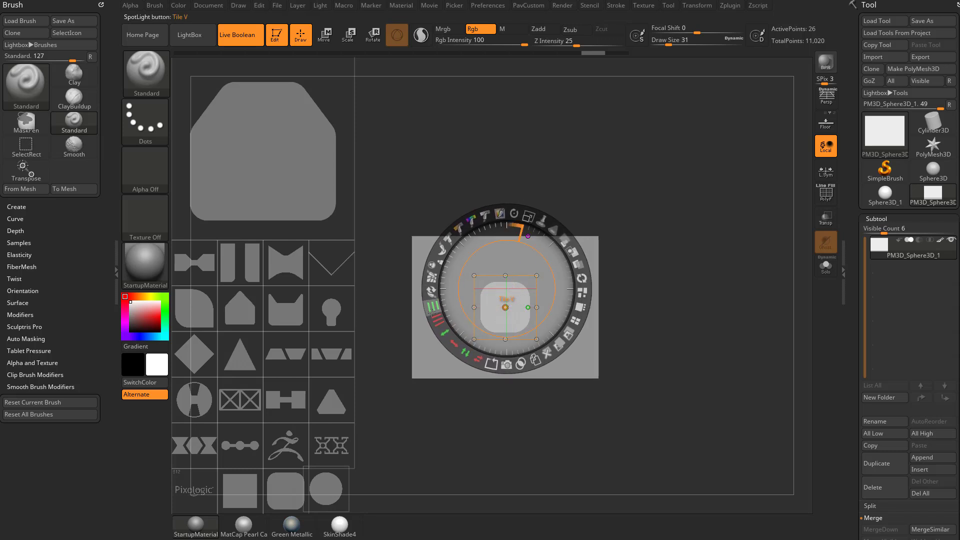
drag(432, 313, 430, 297)
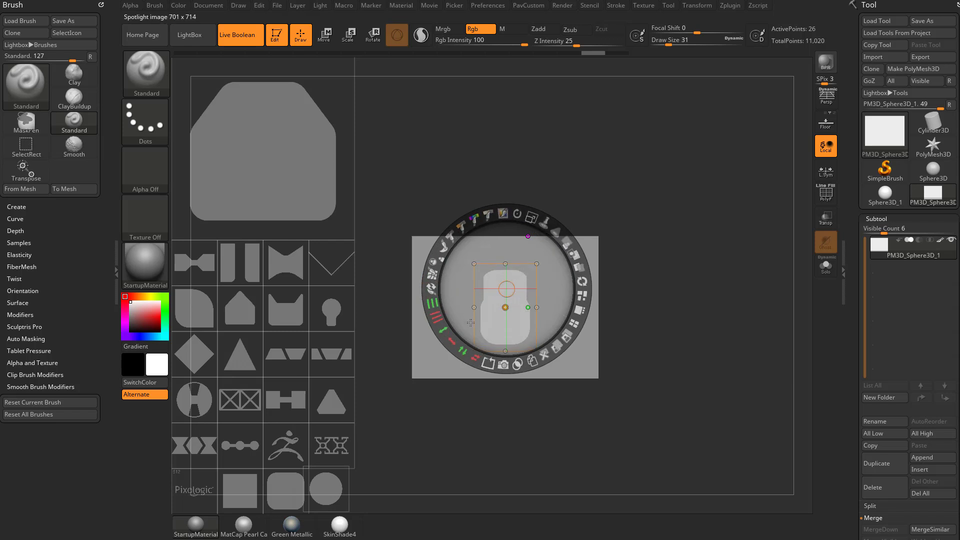
drag(443, 330, 437, 323)
drag(514, 285, 508, 310)
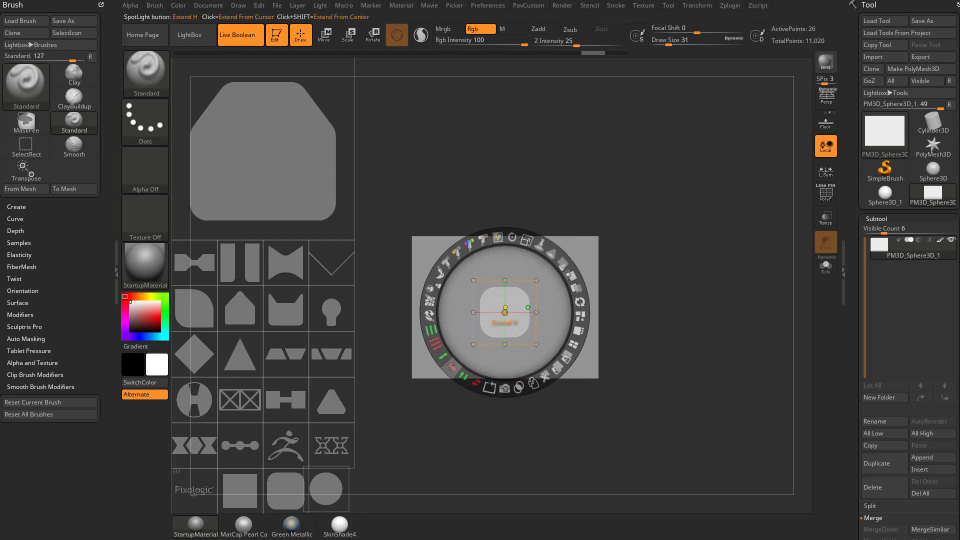
- Extend the rounded square horizontally into a wide rounded rectangle and centre it on the block's lower edge
drag(451, 367, 430, 315)
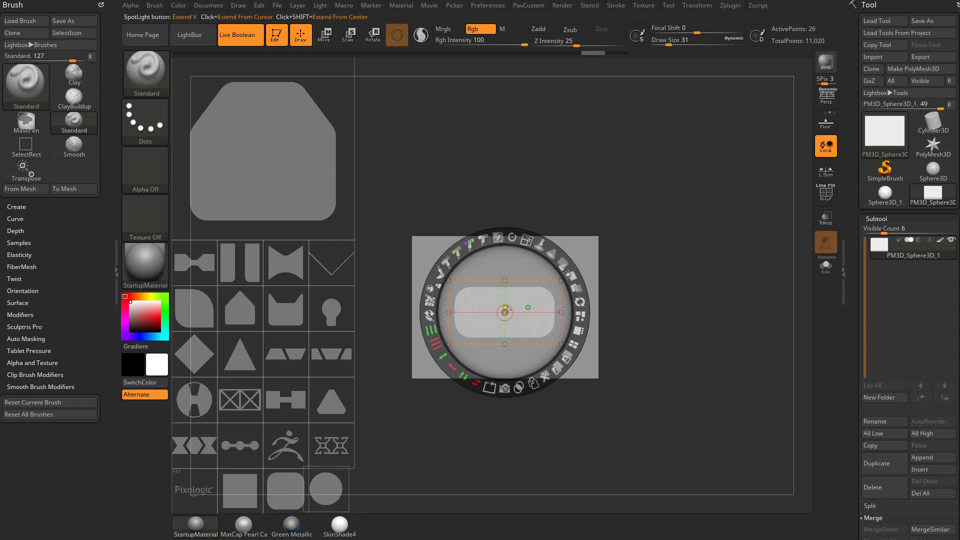
drag(509, 310, 523, 365)
- Subtract the wide rounded rectangle from the block's lower edge with Snapshot 3D and move the image clear above the block
click(519, 451)
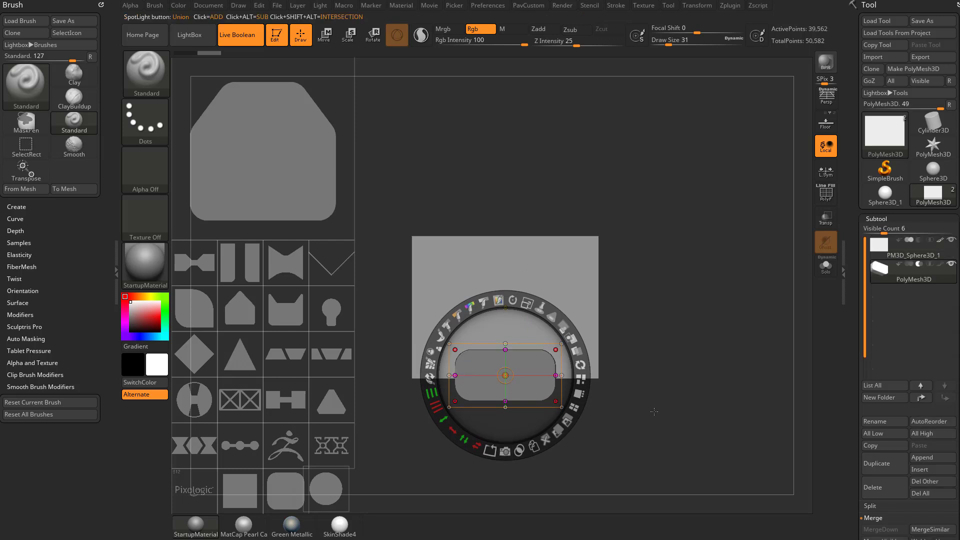
key(shift+z)
drag(671, 311, 706, 346)
key(shift+z)
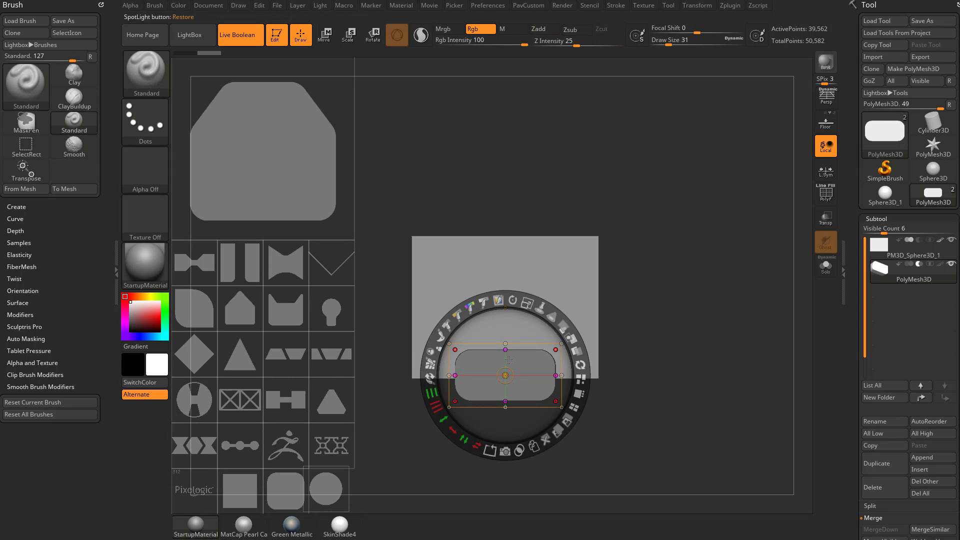
drag(509, 360, 632, 127)
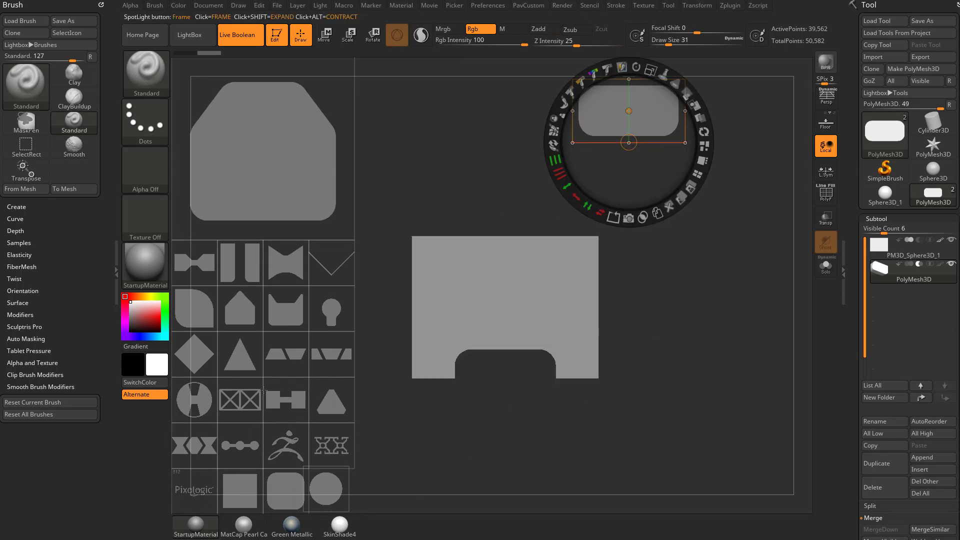
- Place the keyhole image on the block, enlarge it, and create a 3D mesh from it with Snapshot 3D
drag(322, 322, 505, 308)
drag(527, 235, 564, 356)
click(505, 384)
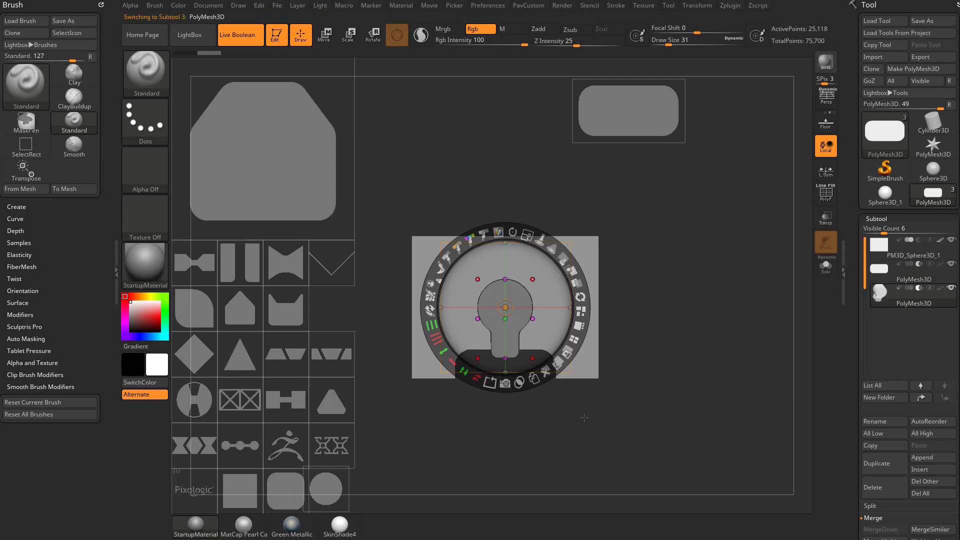
key(shift+z)
key(shift+z)
key(z)
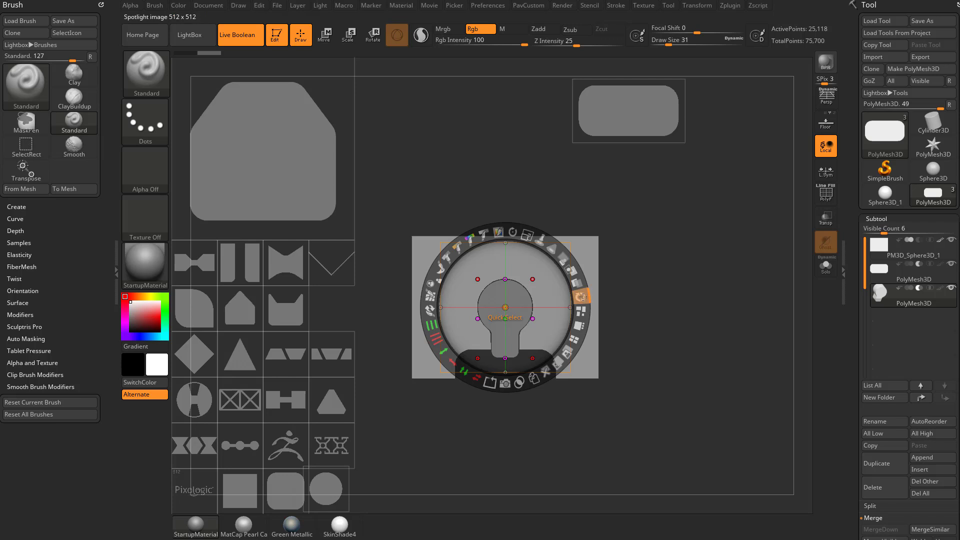
- Swap the placed image through several grid shapes with Quick Select, ending on the house-shaped pentagon, and delete the keyhole subtool
click(291, 310)
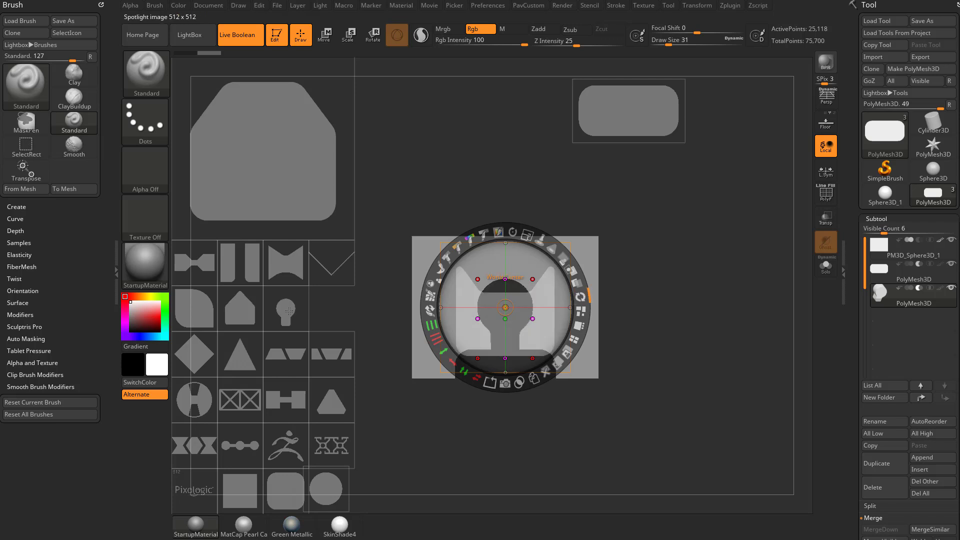
click(242, 309)
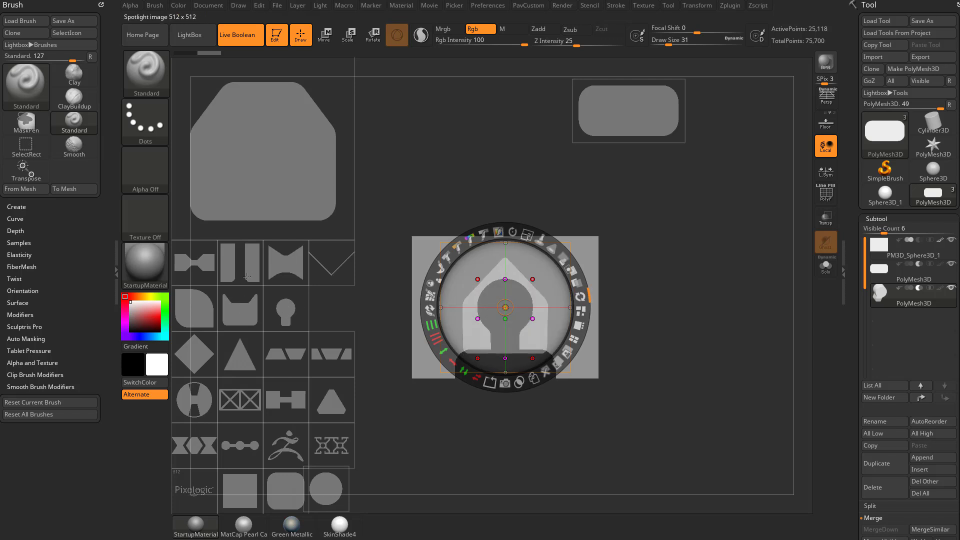
click(249, 358)
click(334, 403)
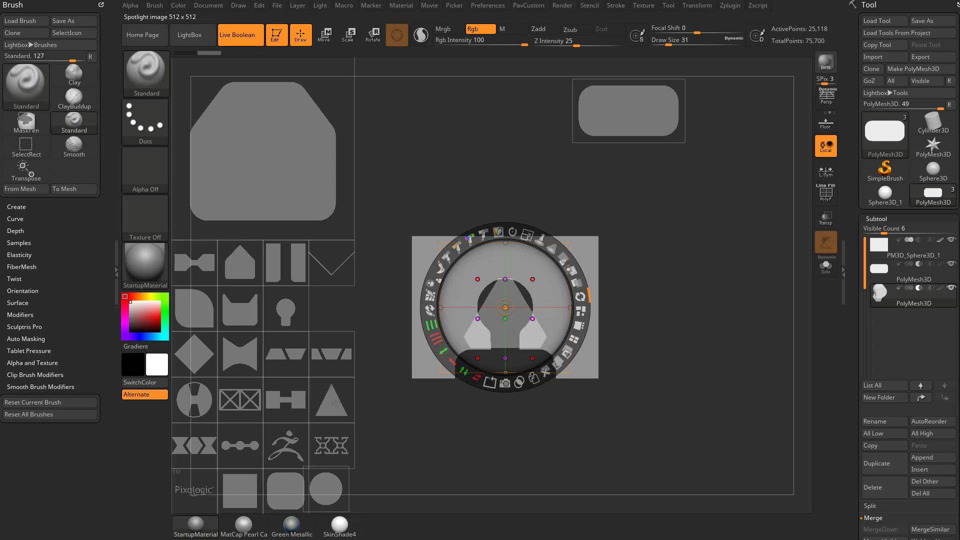
click(892, 493)
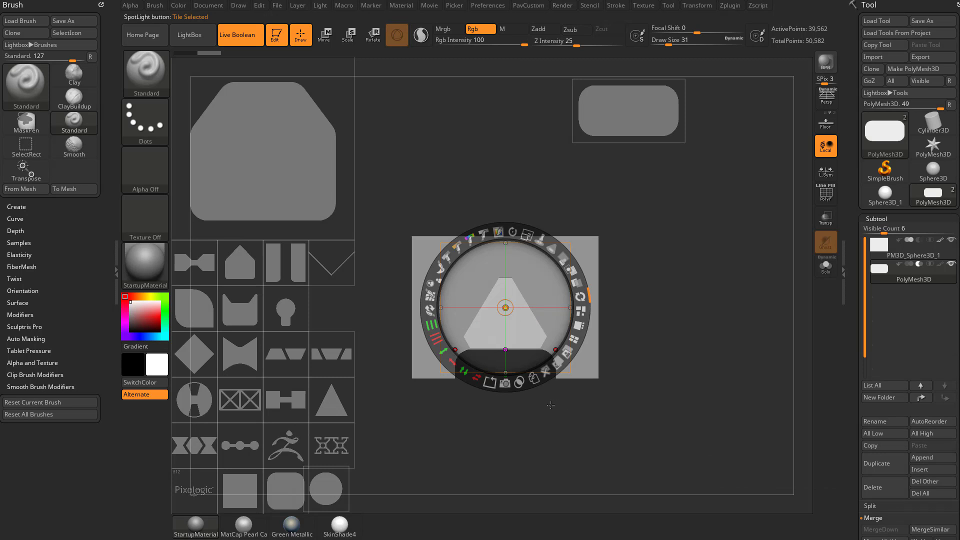
click(252, 277)
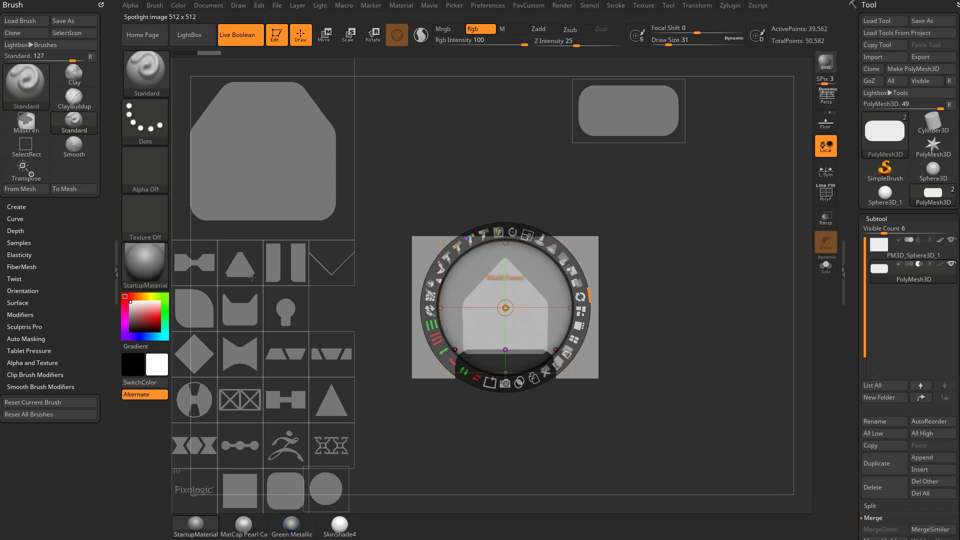
- Try subtracting the house shape from the block with Snapshot 3D, check it without Spotlight, and delete the resulting subtool
alt+click(506, 384)
key(shift+z)
mouse_move(694, 328)
mouse_down()
mouse_move(780, 334)
mouse_move(698, 326)
mouse_up()
key(shift+z)
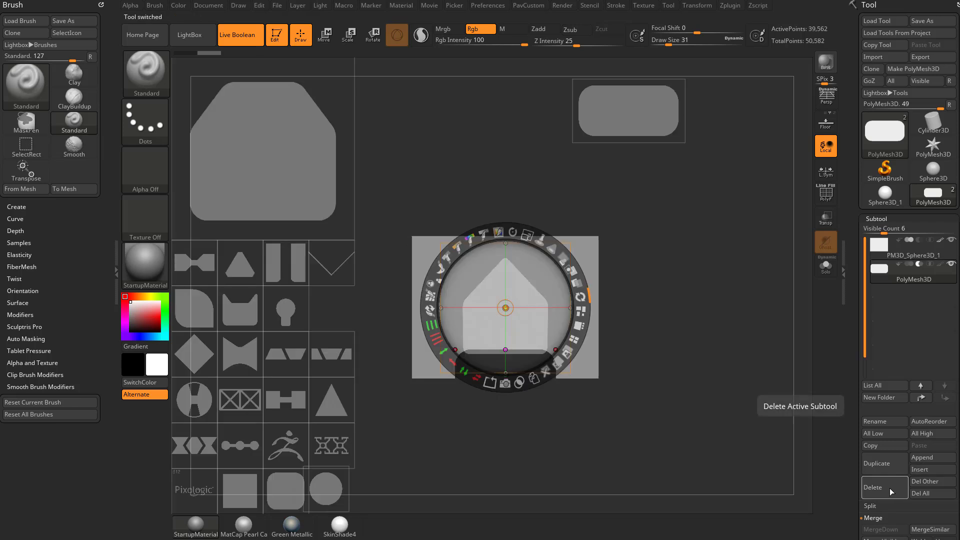
click(889, 488)
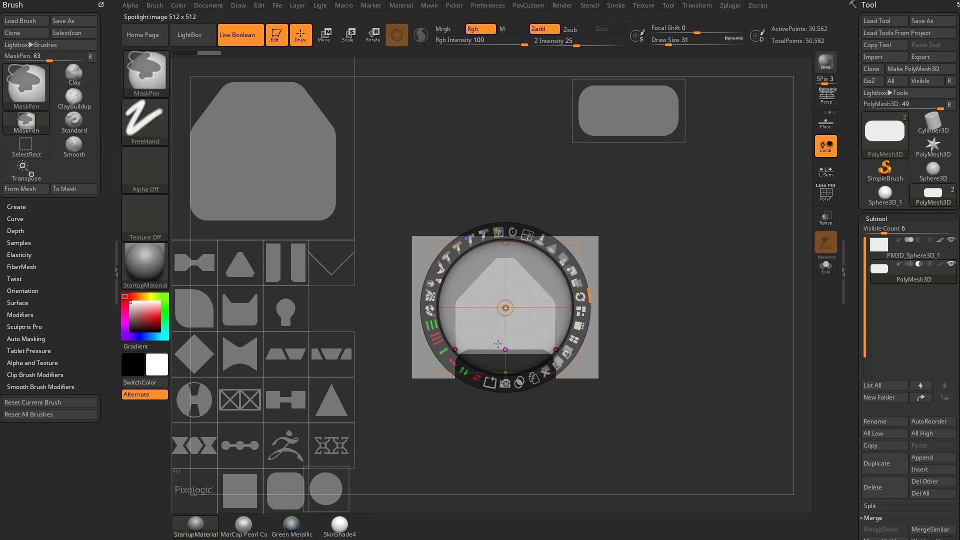
- Try mirroring the house shape vertically with the dial moved off beside the block, and undo the mirroring
drag(515, 304, 671, 269)
shift+drag(609, 327, 594, 310)
key(ctrl+z)
click(620, 337)
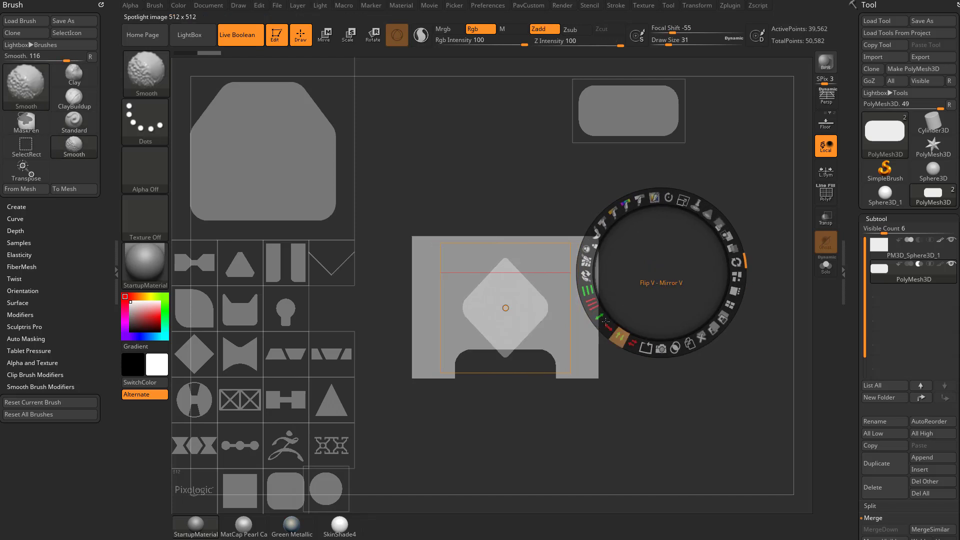
key(ctrl+z)
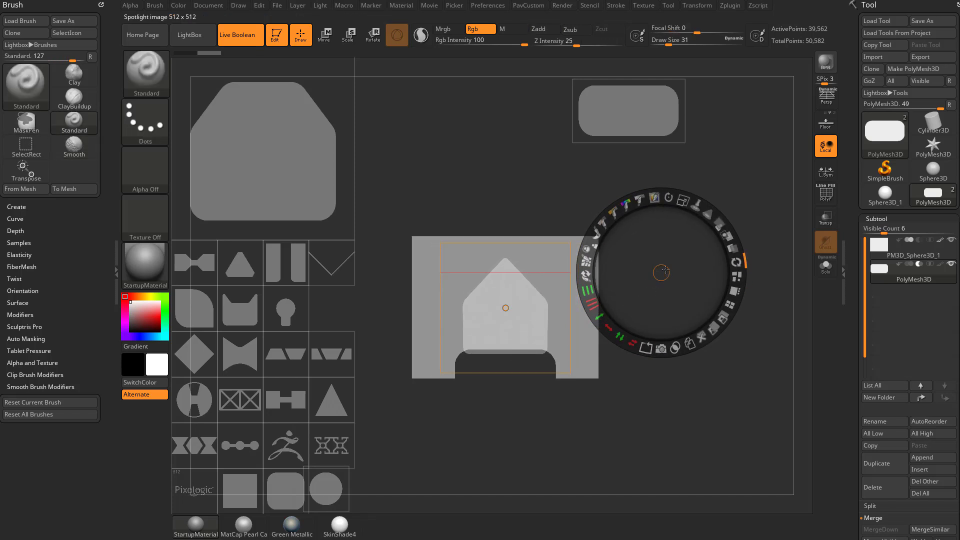
- Try extending the house shape vertically from a point above its centre, and undo the extension
drag(661, 272, 508, 281)
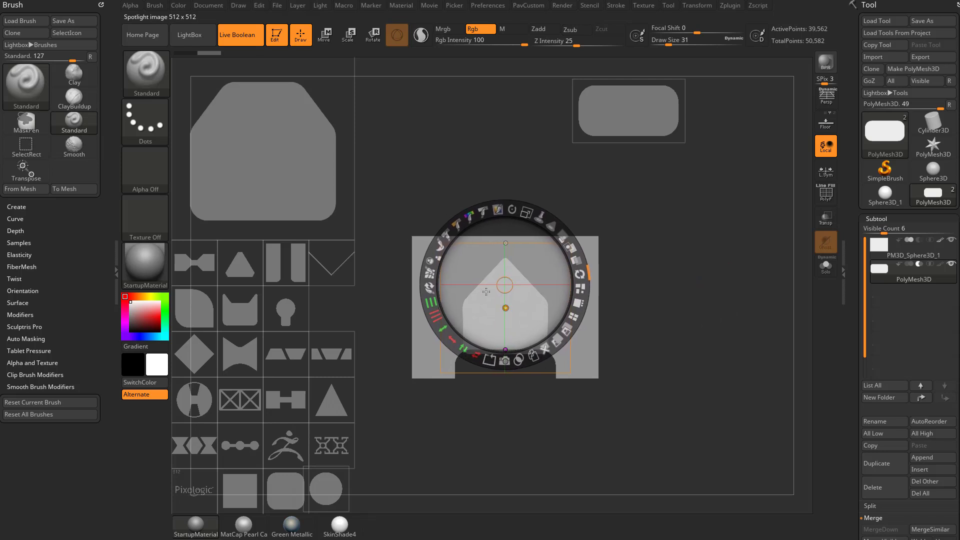
drag(441, 327, 436, 313)
drag(457, 307, 457, 306)
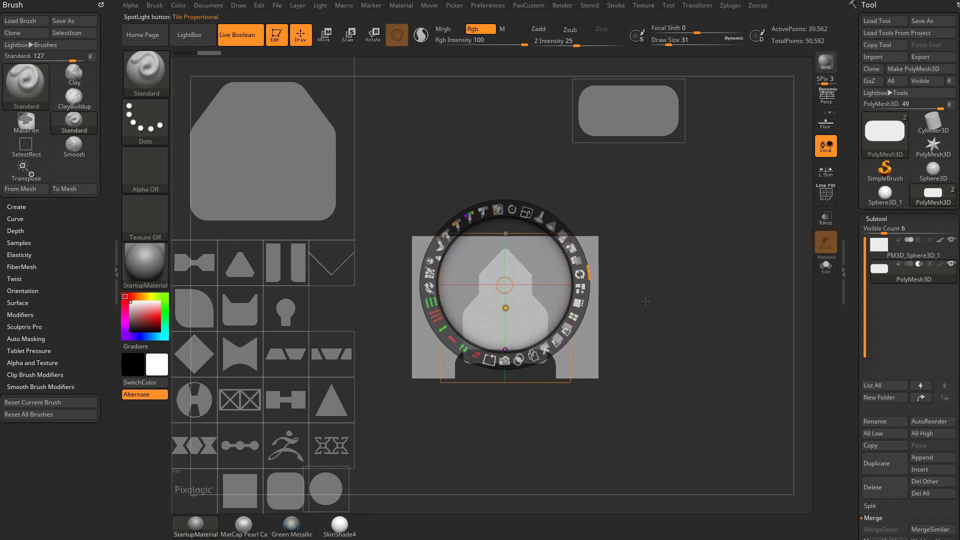
key(ctrl+z)
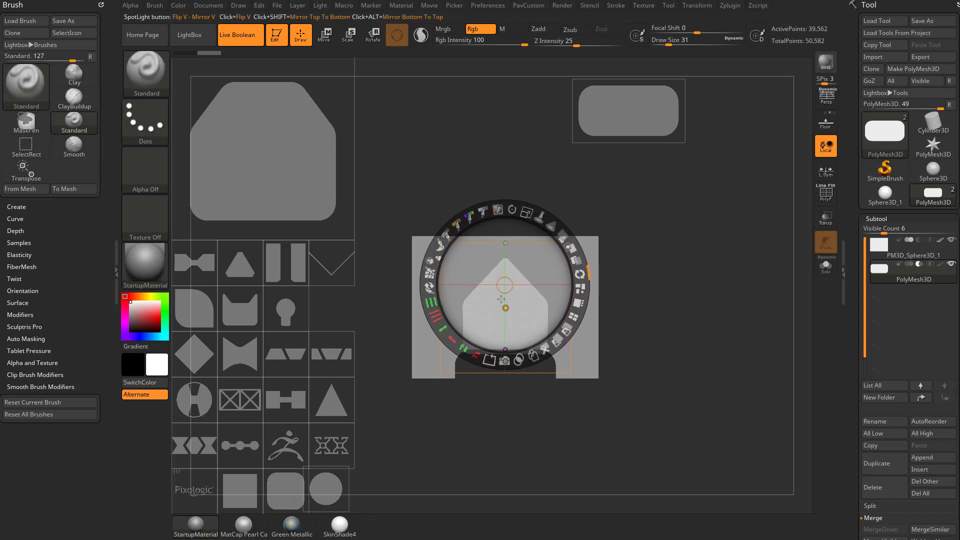
- Centre the dial on the house shape and flip the shape vertically twice to restore its orientation
drag(506, 282, 505, 306)
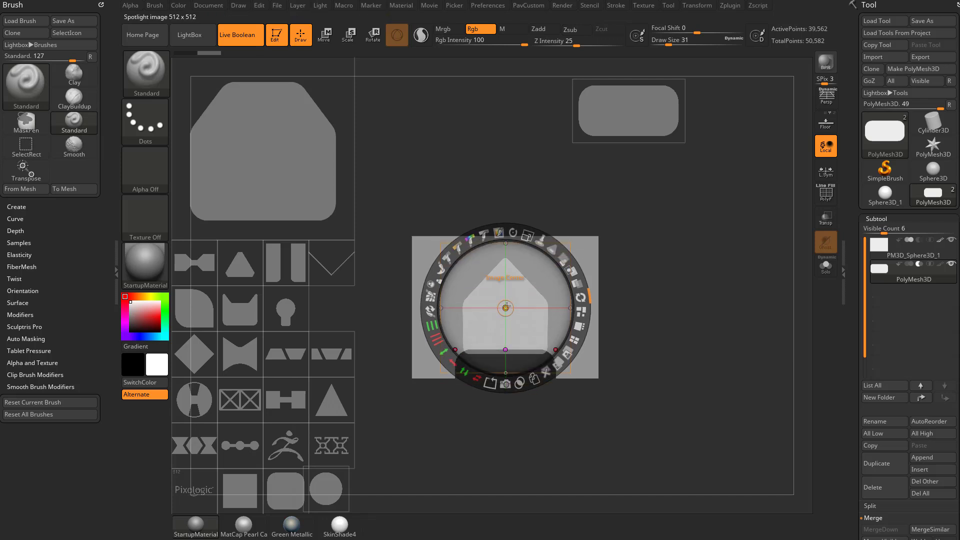
click(464, 373)
click(465, 372)
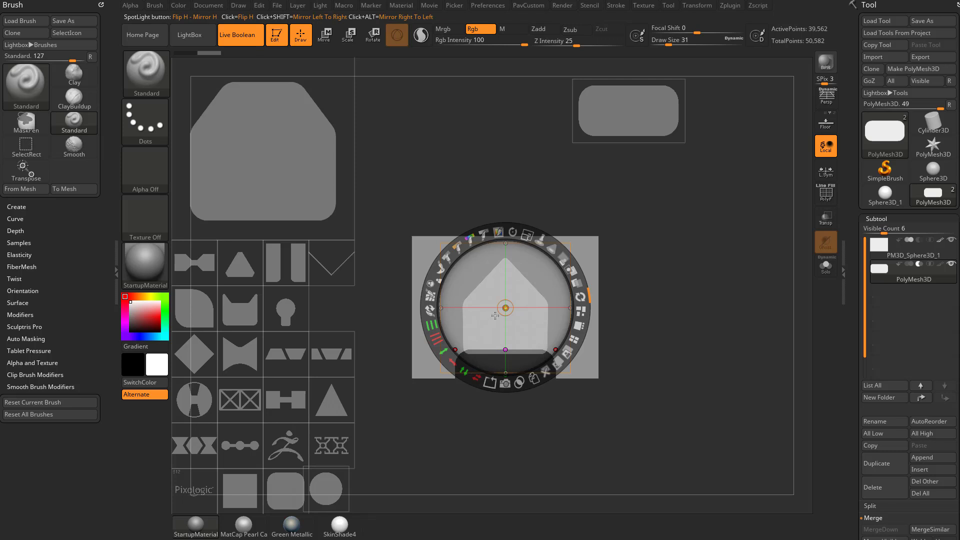
- Rotate the house shape a quarter turn counterclockwise, test the horizontal flip, and mirror it left to right into a diamond
drag(513, 232, 449, 321)
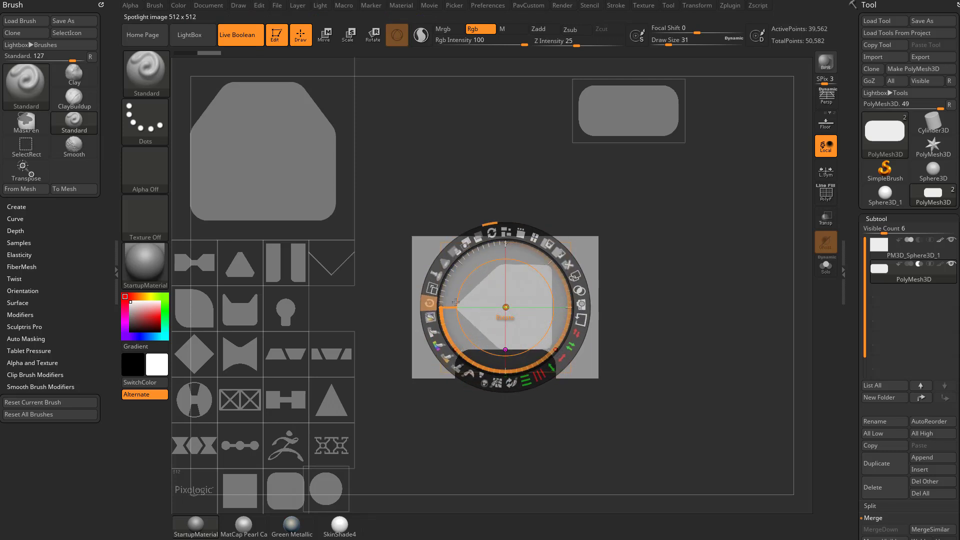
click(479, 378)
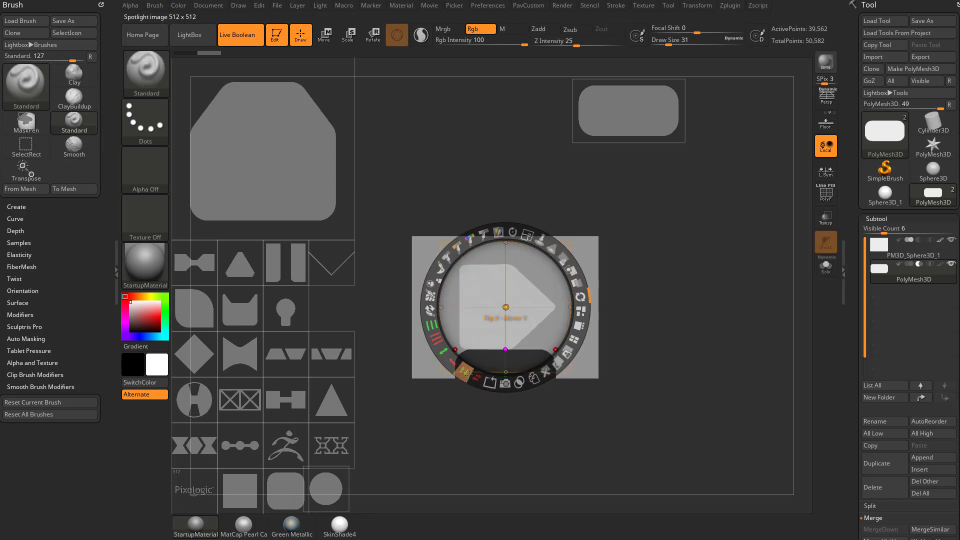
click(470, 374)
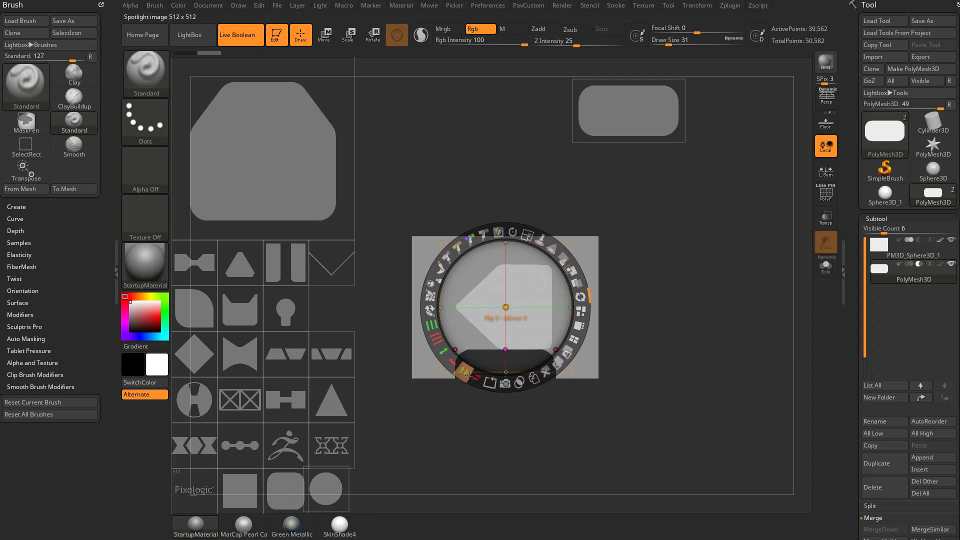
key(shift)
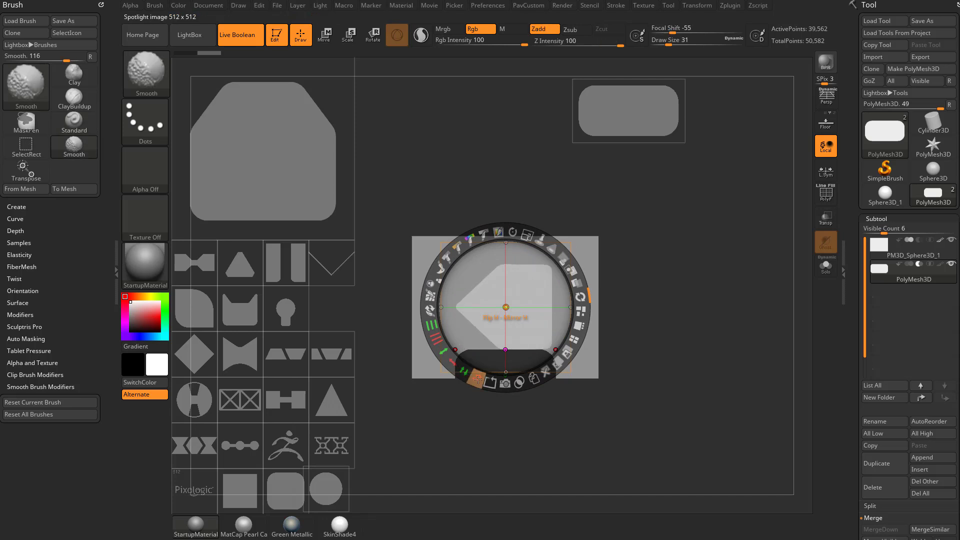
click(474, 379)
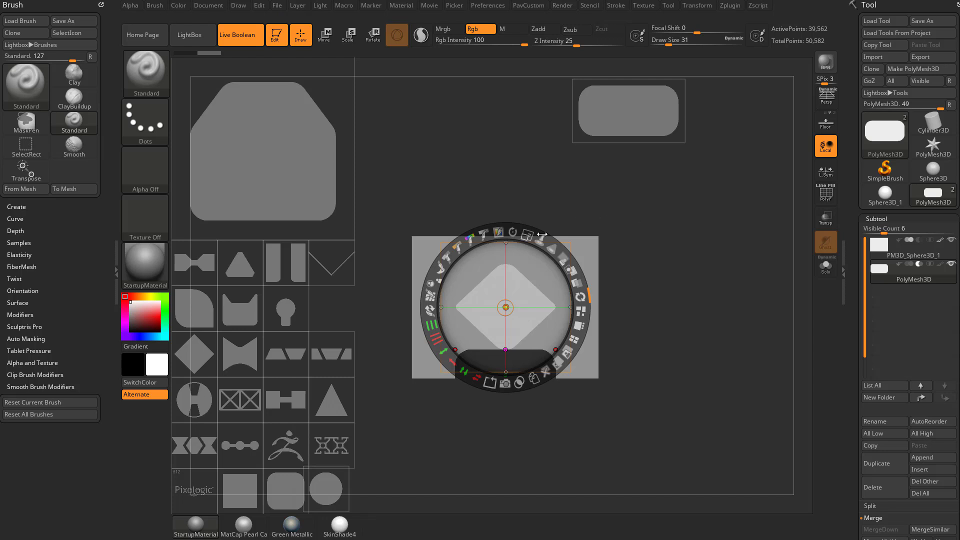
- Swap the diamond for the Pixologic logo with Quick Select and turn the logo upright, centred above the block
drag(542, 234, 310, 86)
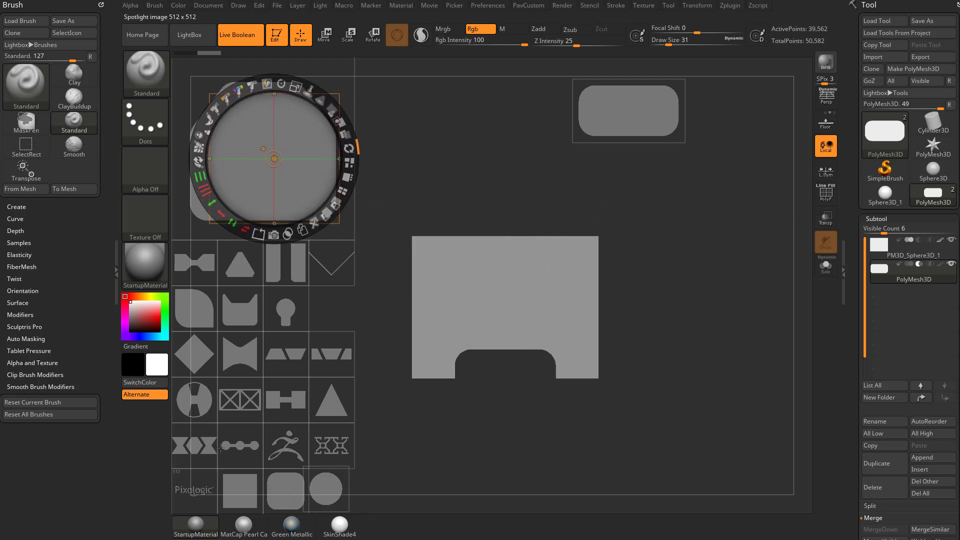
click(196, 489)
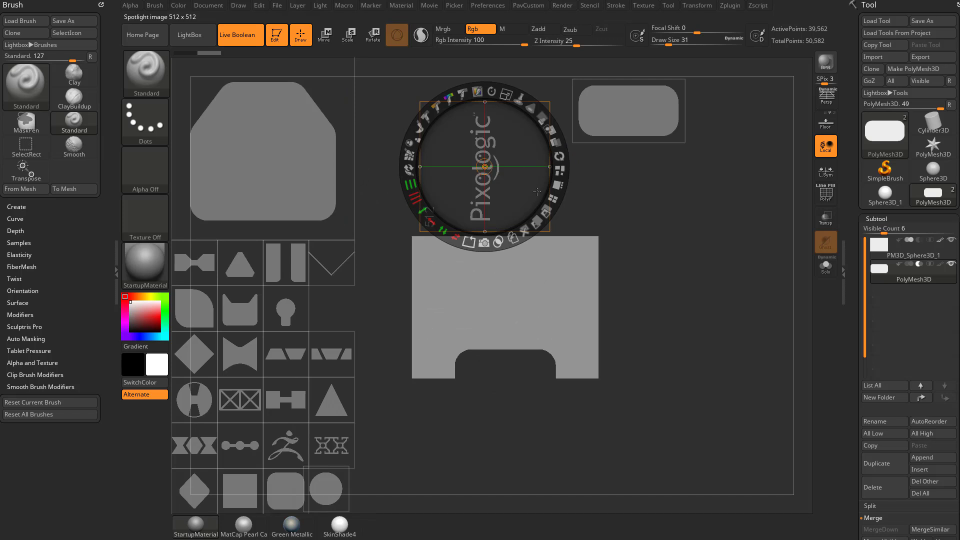
drag(537, 191, 571, 252)
drag(525, 152, 528, 197)
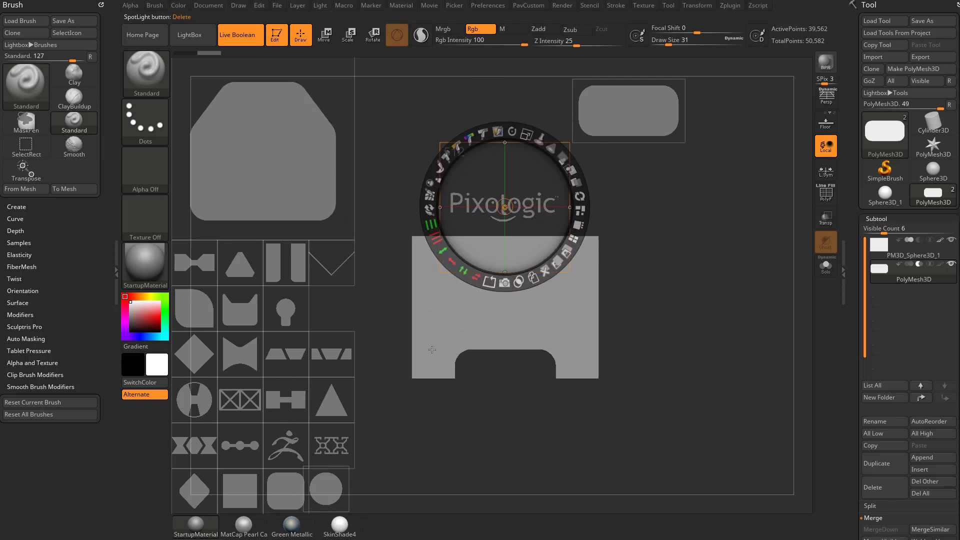
- Create a Snapshot 3D mesh of the logo, enlarge the logo image across most of the canvas, and snapshot a second mesh
click(505, 283)
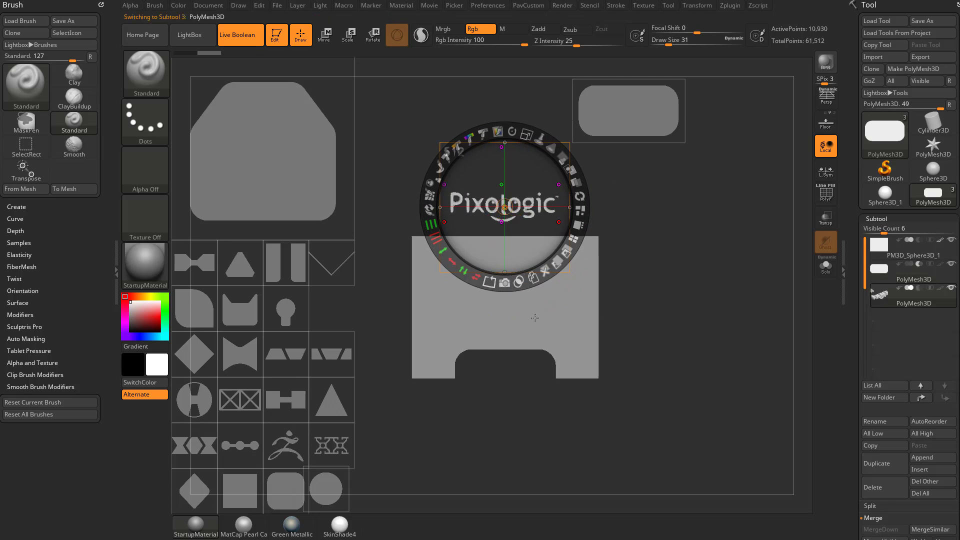
drag(528, 171, 525, 385)
drag(524, 348, 503, 498)
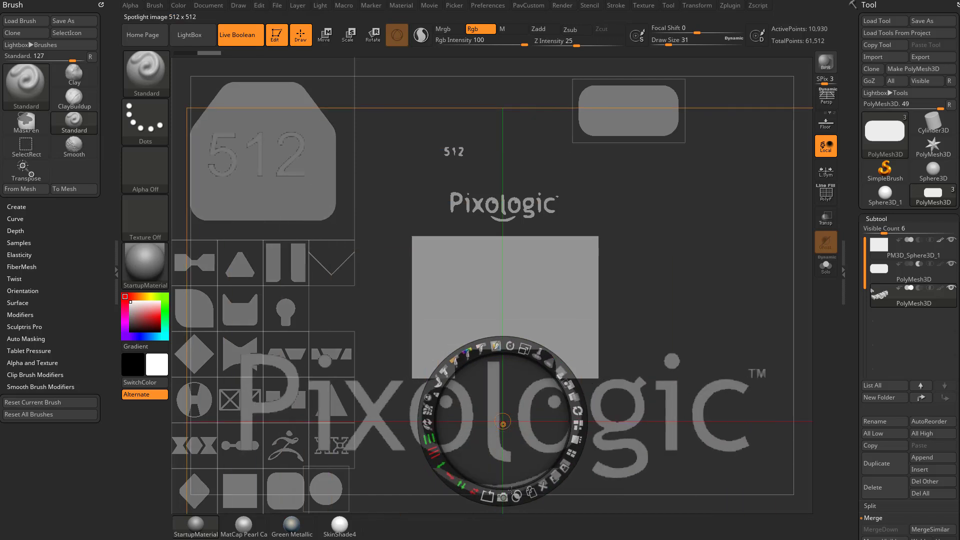
click(503, 497)
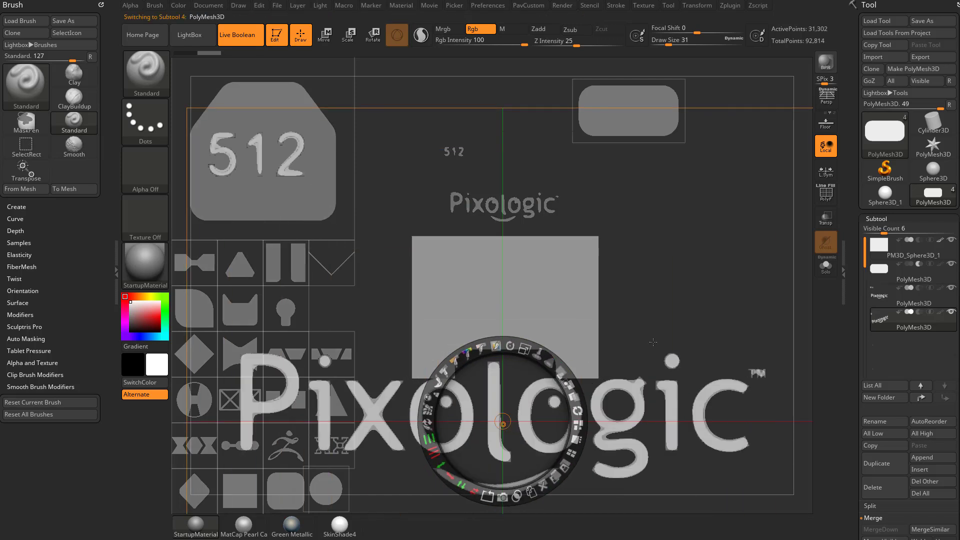
- Hide Spotlight, set the draw size to 37, and frame the small logo subtool alone in Solo mode
key(shift+z)
key(s)
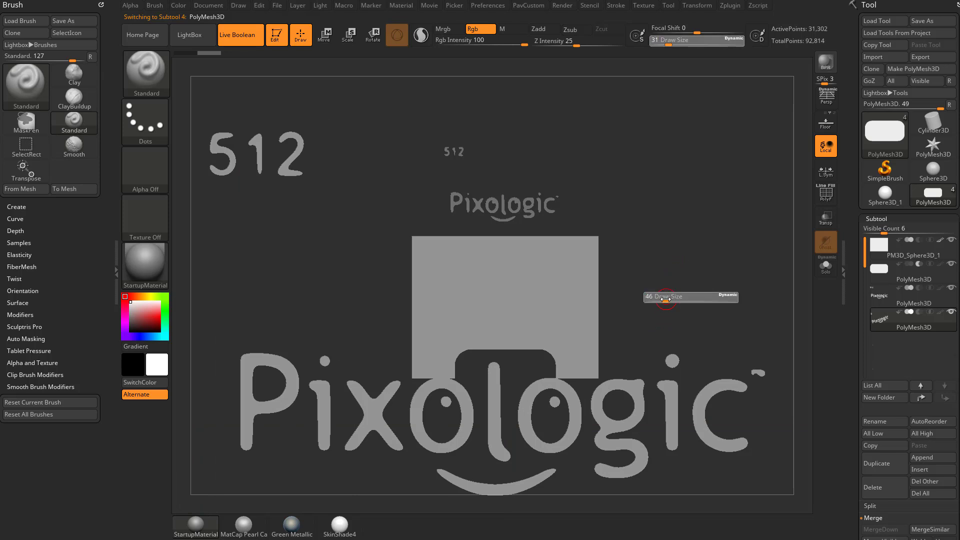
click(664, 300)
alt+click(524, 207)
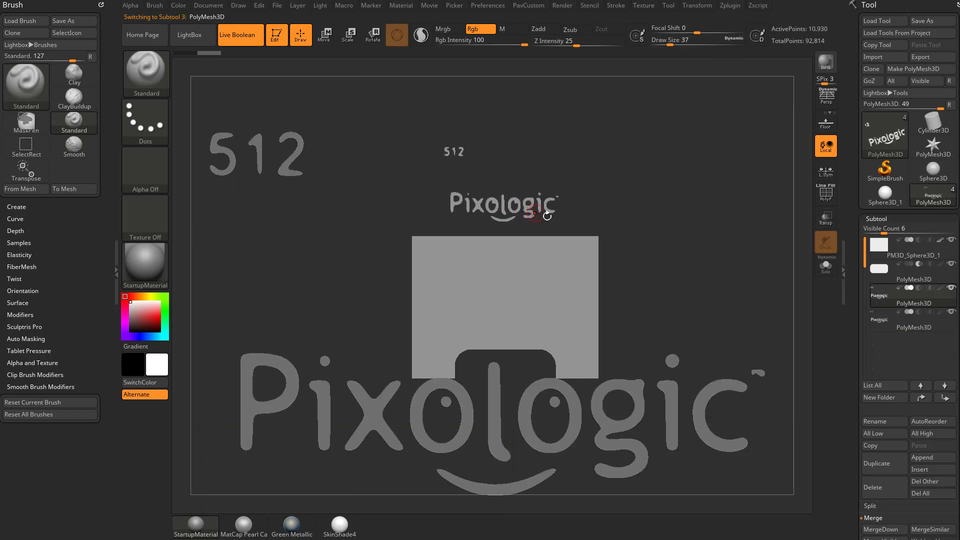
click(826, 266)
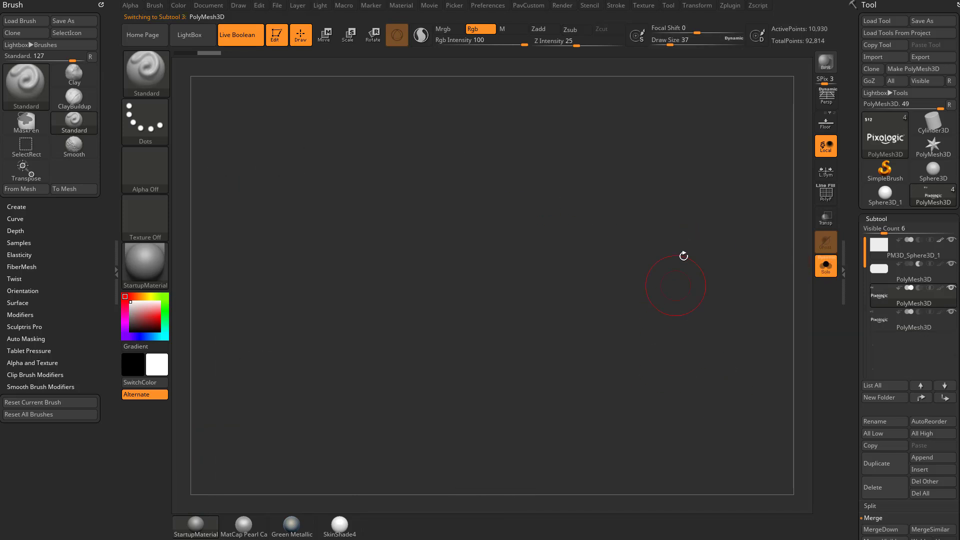
key(f)
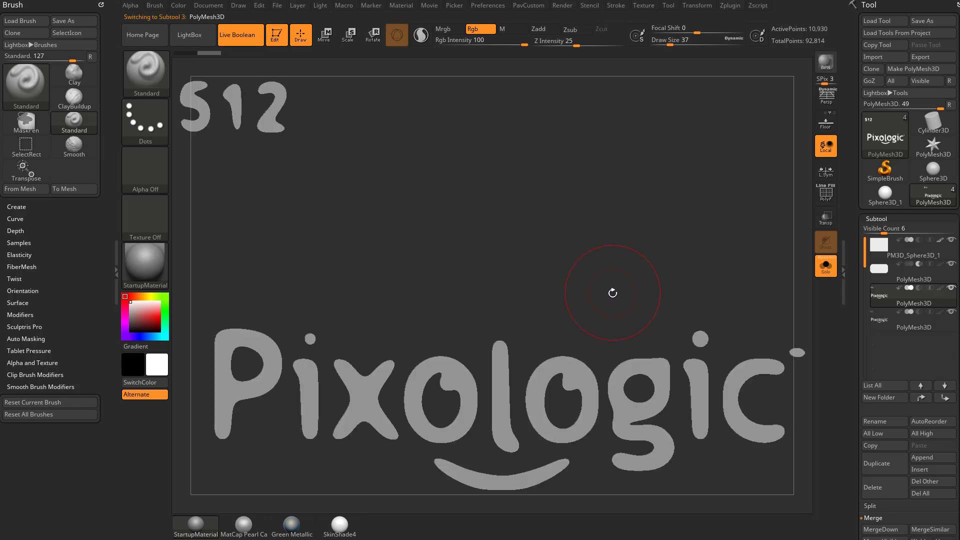
- Set the draw size to 6, show all subtools again, and select the large logo subtool for comparison
key(s)
drag(609, 289, 598, 290)
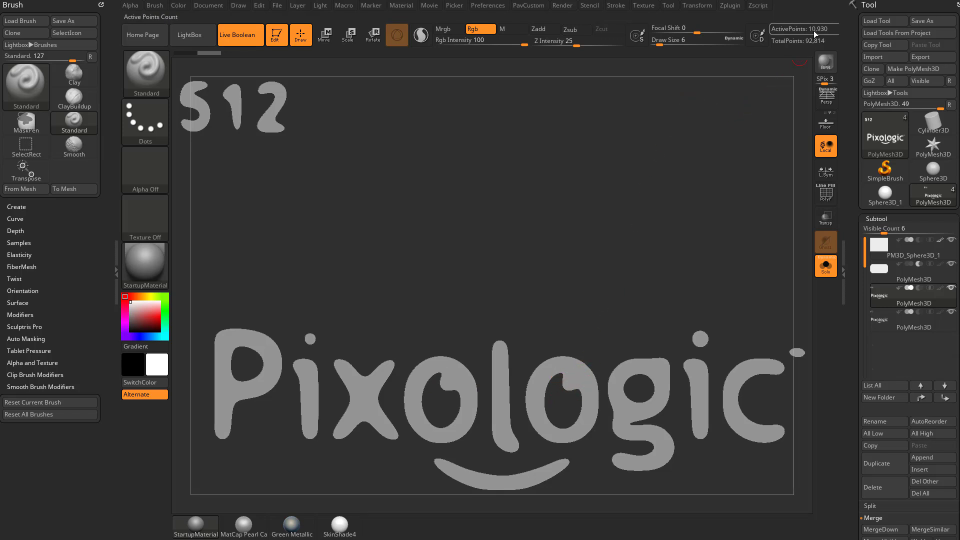
click(659, 249)
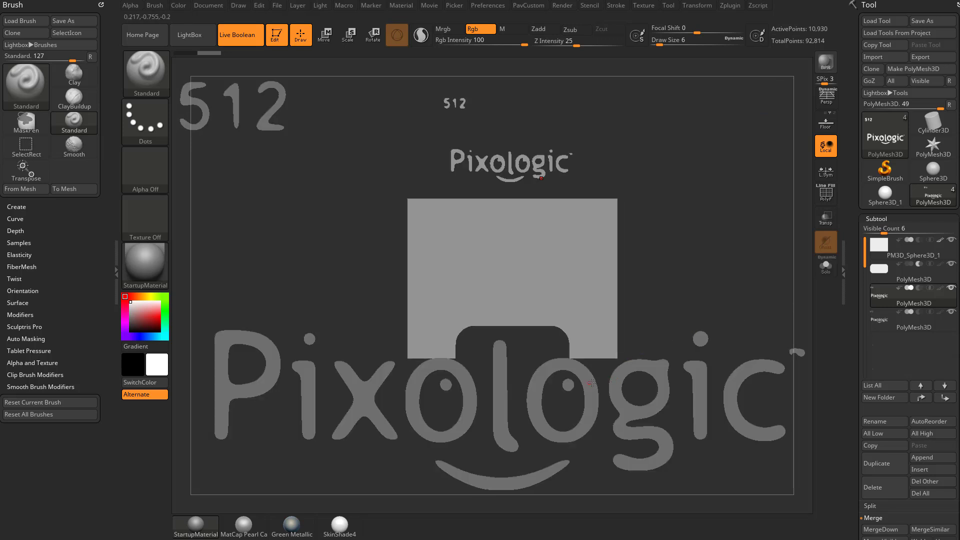
alt+click(597, 387)
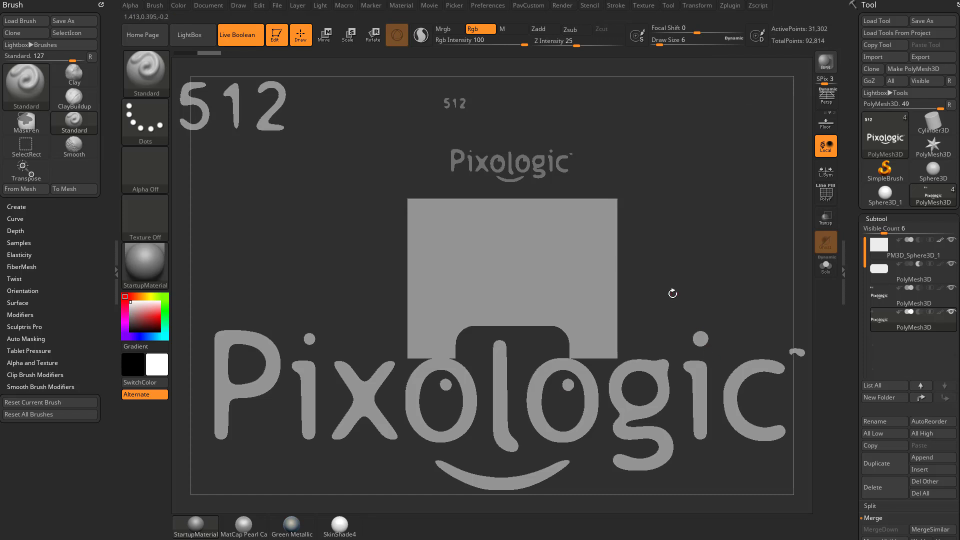
- Set the draw size to 35, show Spotlight again, and move the large logo image up over the block
key(s)
drag(672, 294, 682, 296)
key(shift+z)
drag(393, 394, 451, 274)
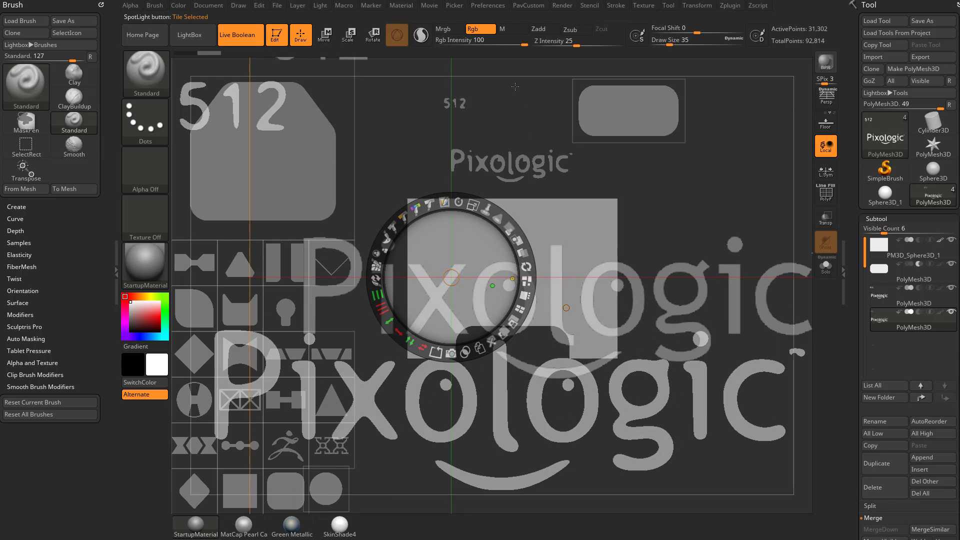
- Set Snapshot Retain Corners to 95, adjust Snapshot Smoothing in the SpotLight preferences, and snapshot another mesh of the large logo
click(495, 7)
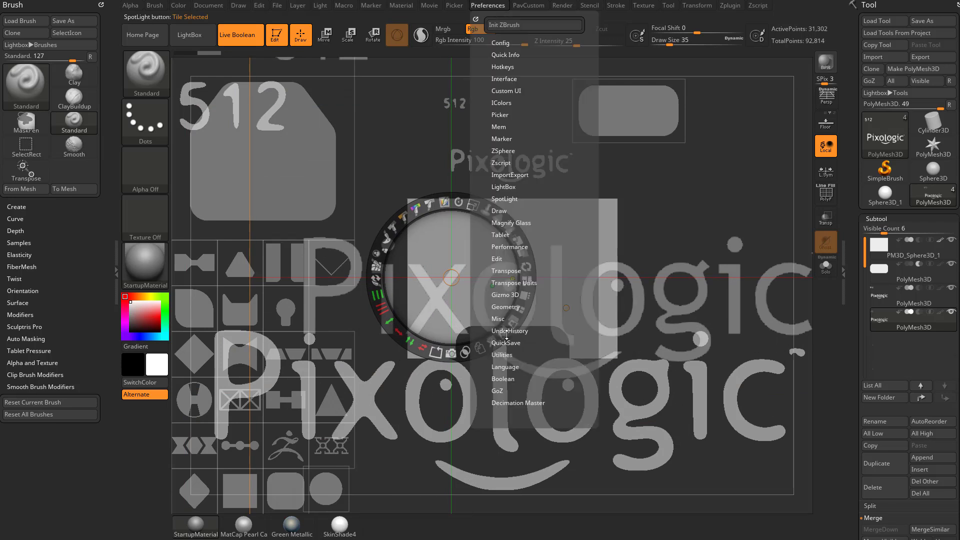
click(504, 198)
key(ctrl)
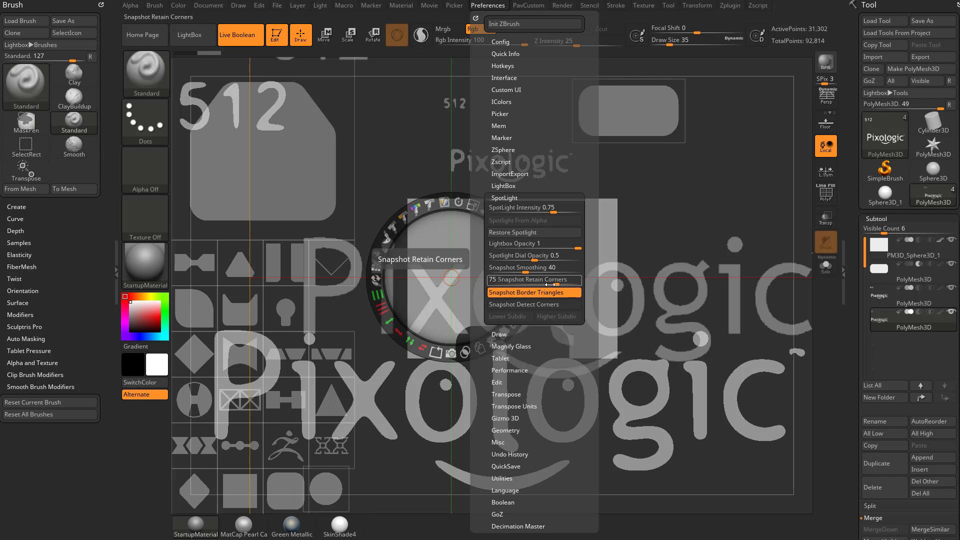
drag(564, 283, 574, 283)
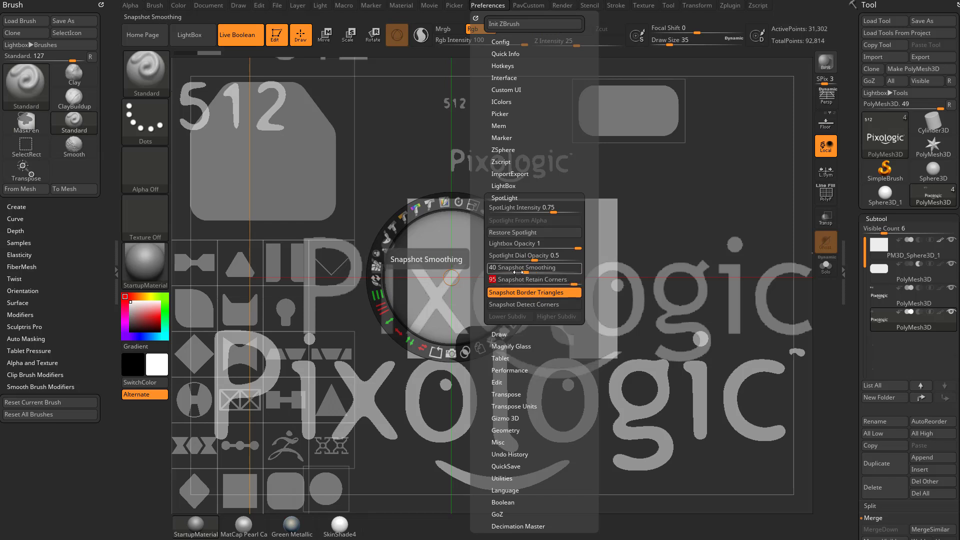
drag(519, 272, 667, 212)
click(672, 293)
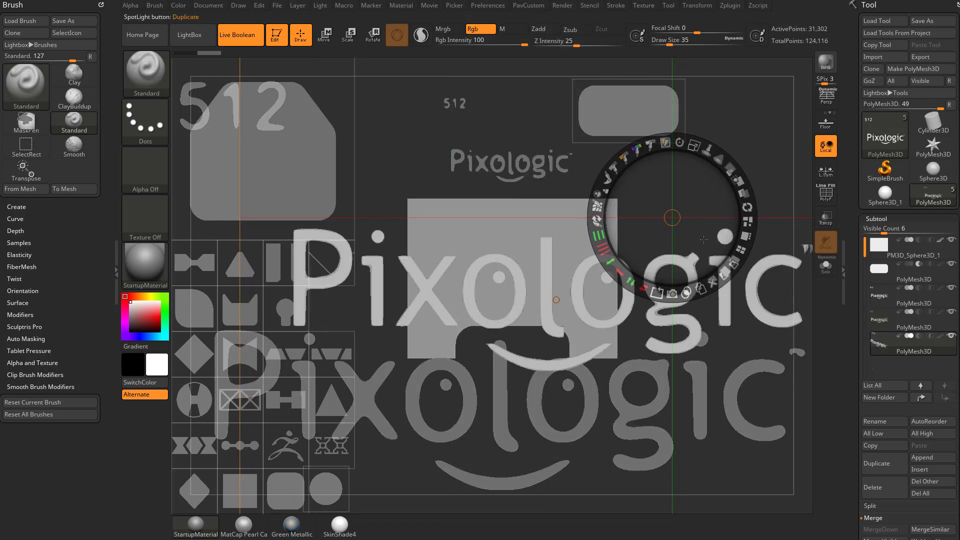
- Clear the canvas and draw the PolyMesh3D star as a new editable mesh, snapped to a straight front view
key(shift+z)
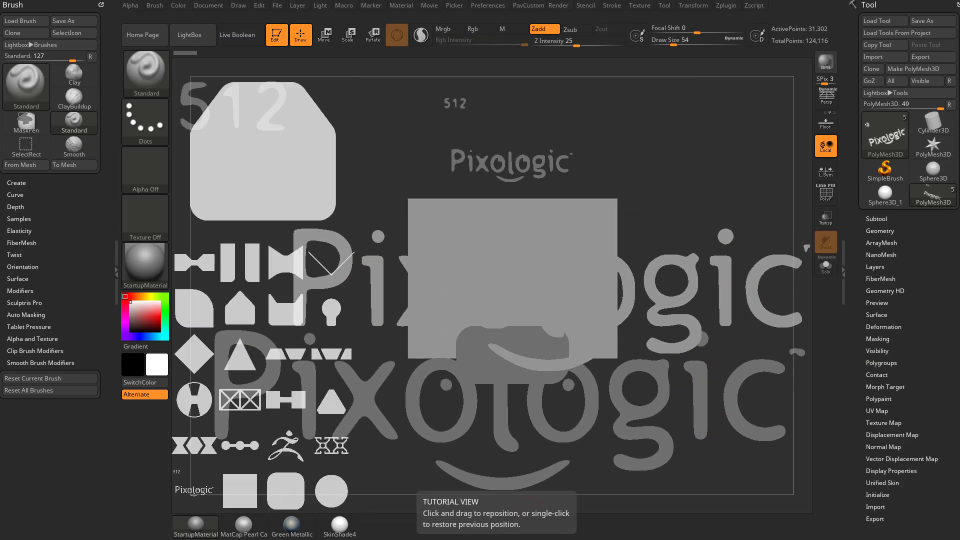
click(278, 40)
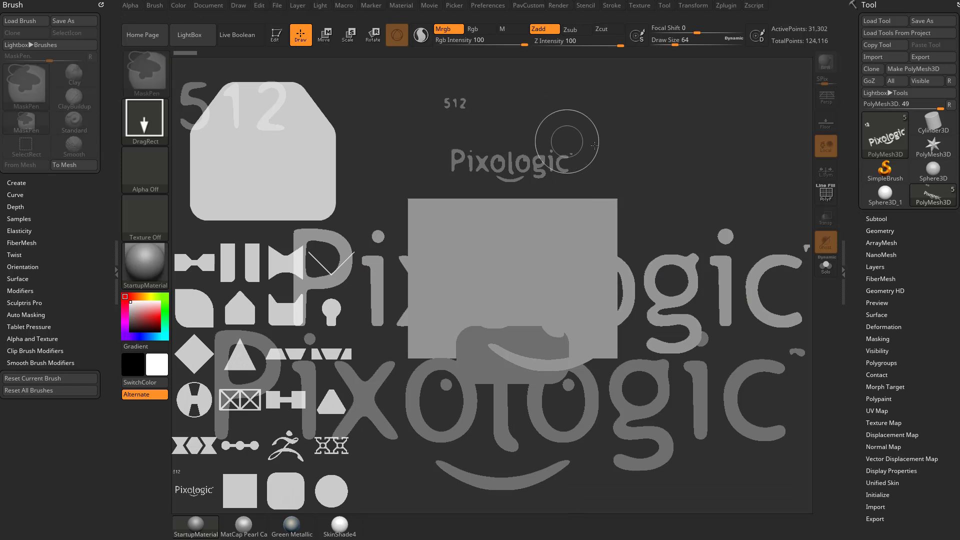
key(ctrl+n)
click(933, 145)
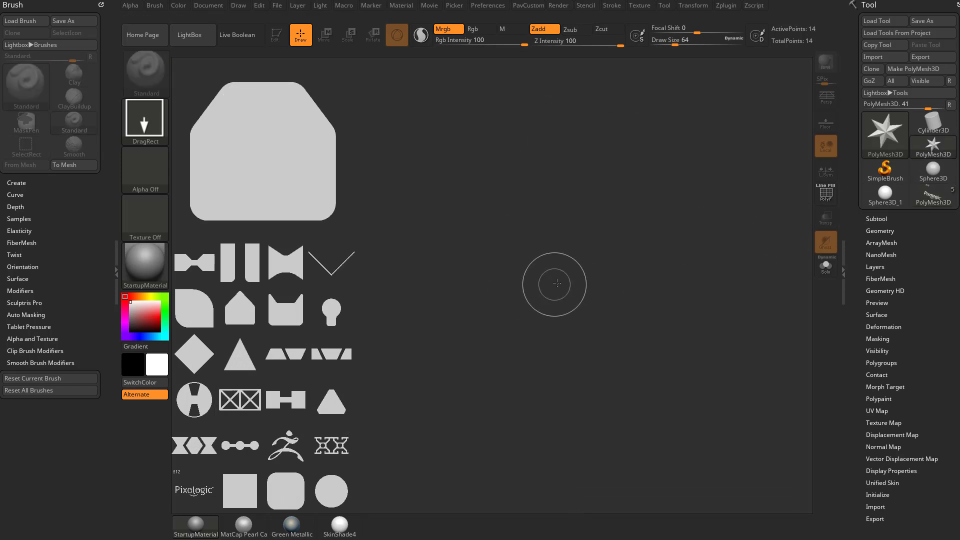
drag(557, 282, 635, 391)
click(277, 38)
shift+drag(695, 215, 650, 250)
- Place the rounded square Spotlight image over the star, widen it to 683 x 512, and center it on the mesh
key(z)
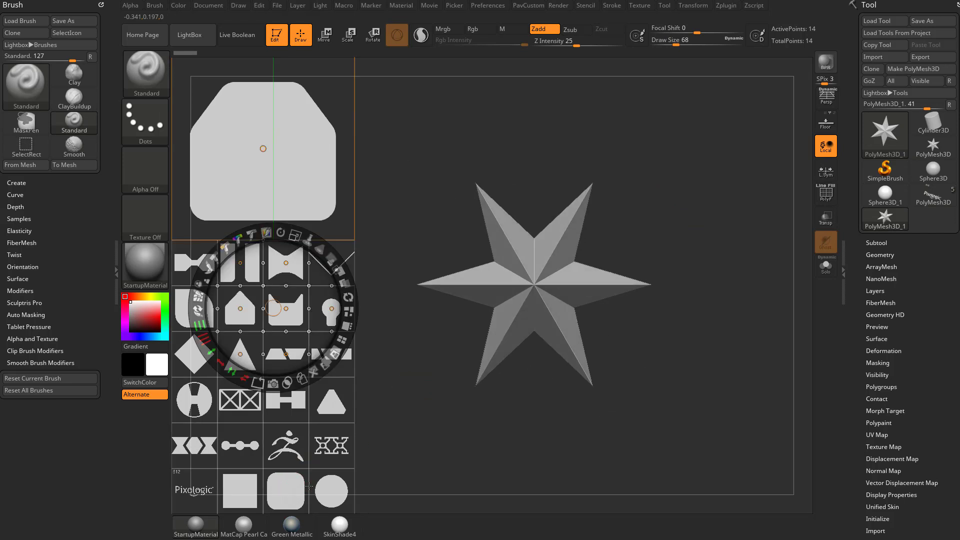
drag(288, 483, 559, 280)
drag(592, 211, 588, 270)
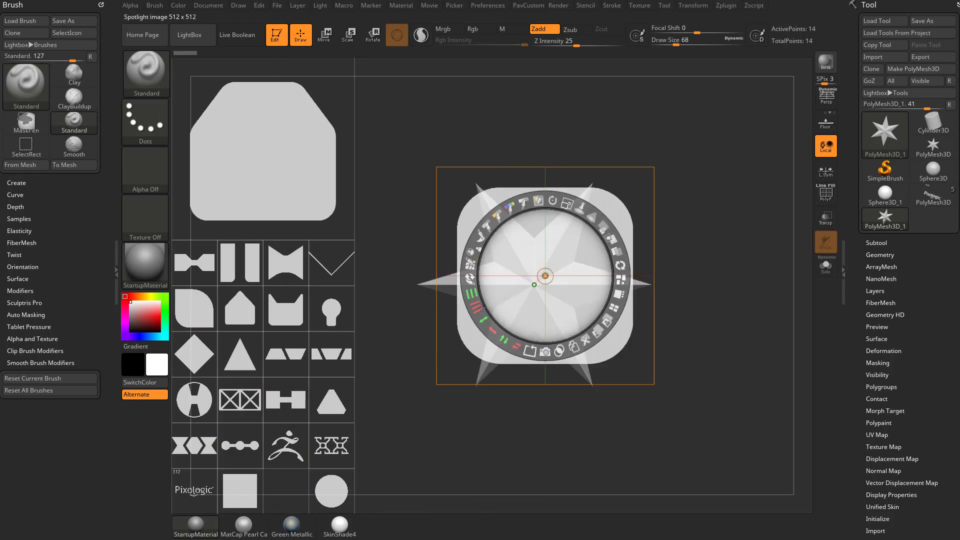
drag(481, 308, 476, 294)
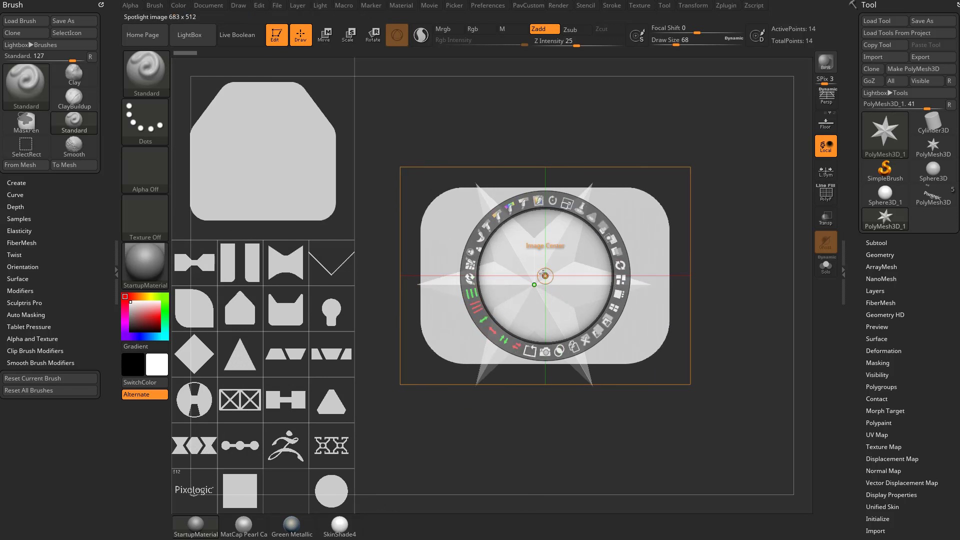
click(535, 284)
click(539, 282)
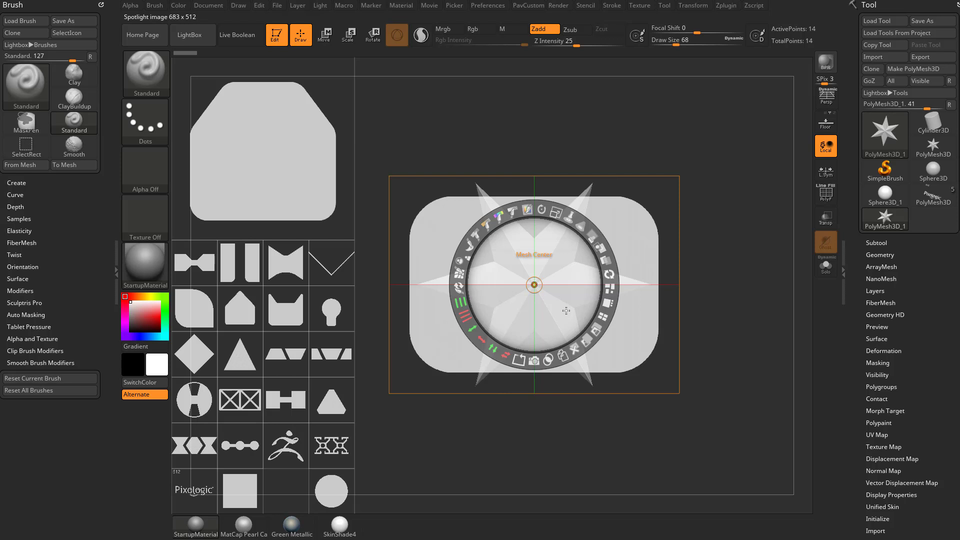
- Try applying Frame twice to the rounded rectangle image to produce a double outline
click(519, 359)
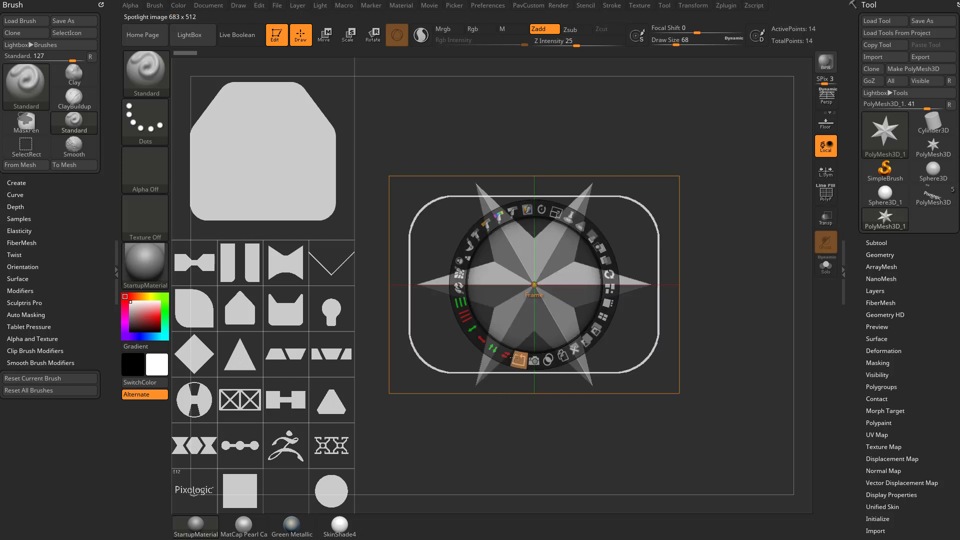
mouse_move(500, 341)
mouse_down()
mouse_move(514, 347)
mouse_move(494, 339)
mouse_move(509, 354)
mouse_up()
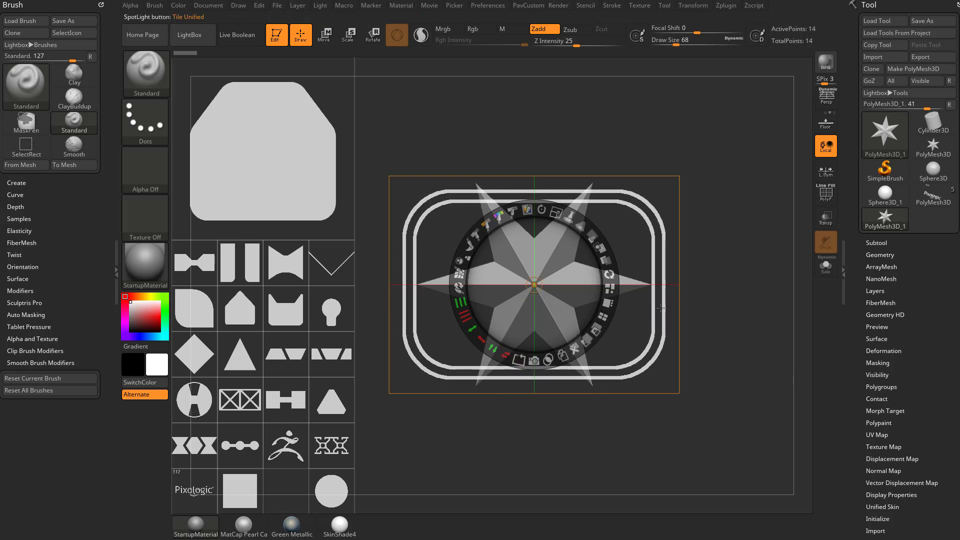
- Try Frame on the crossed lattice image swapped in with Quick Select, and restore the rounded rectangle image
click(610, 274)
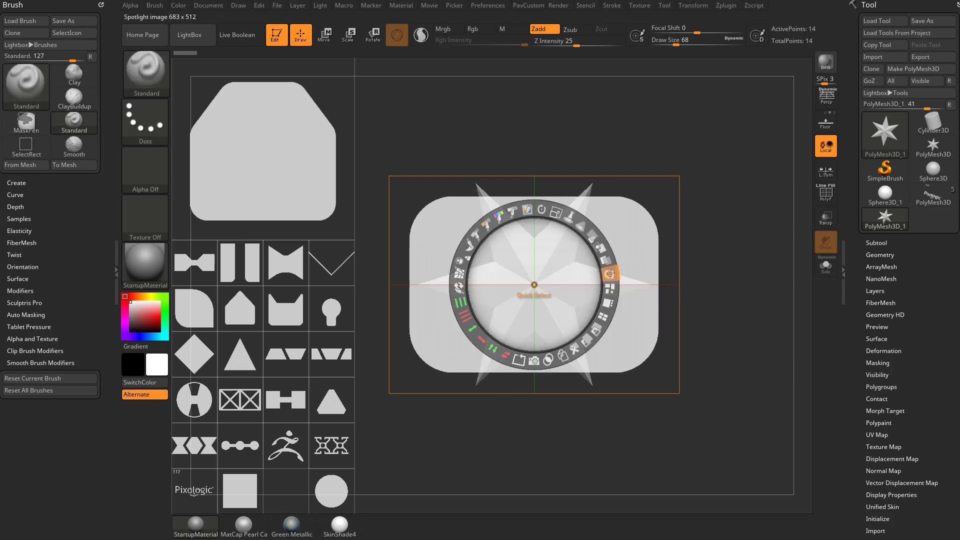
click(251, 383)
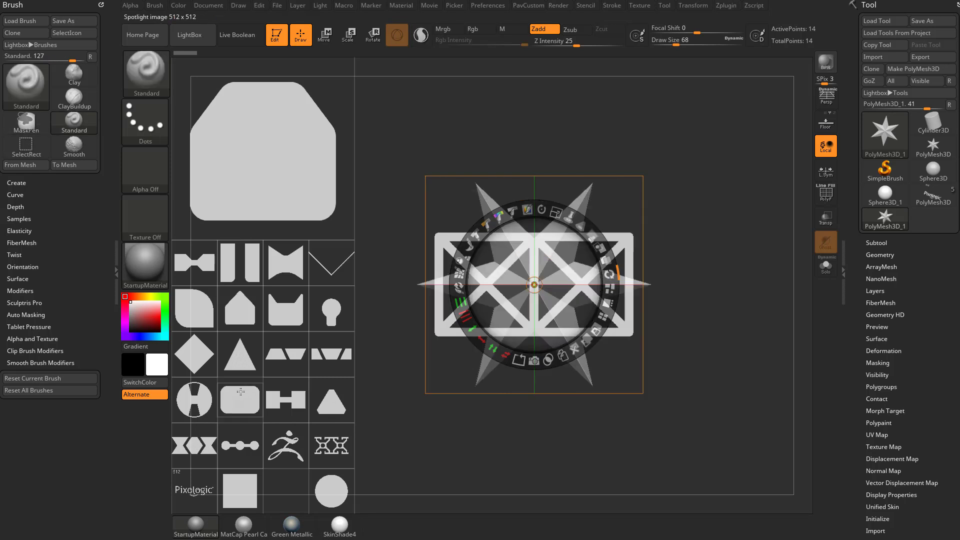
drag(518, 360, 508, 354)
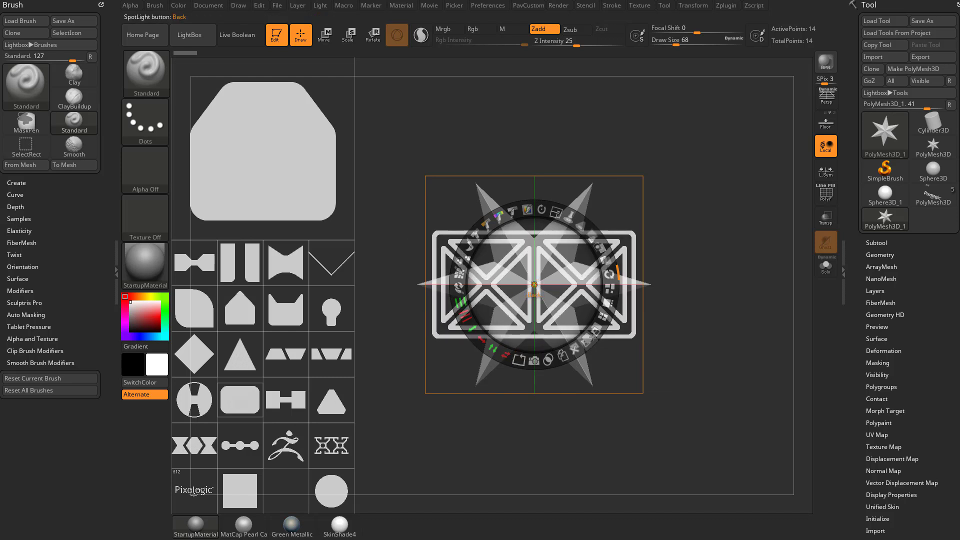
key(ctrl+z)
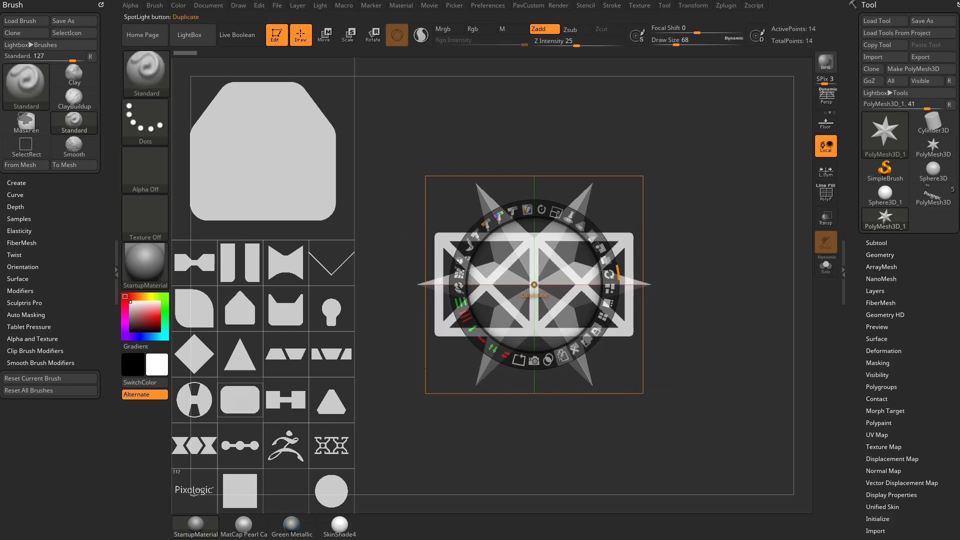
click(249, 403)
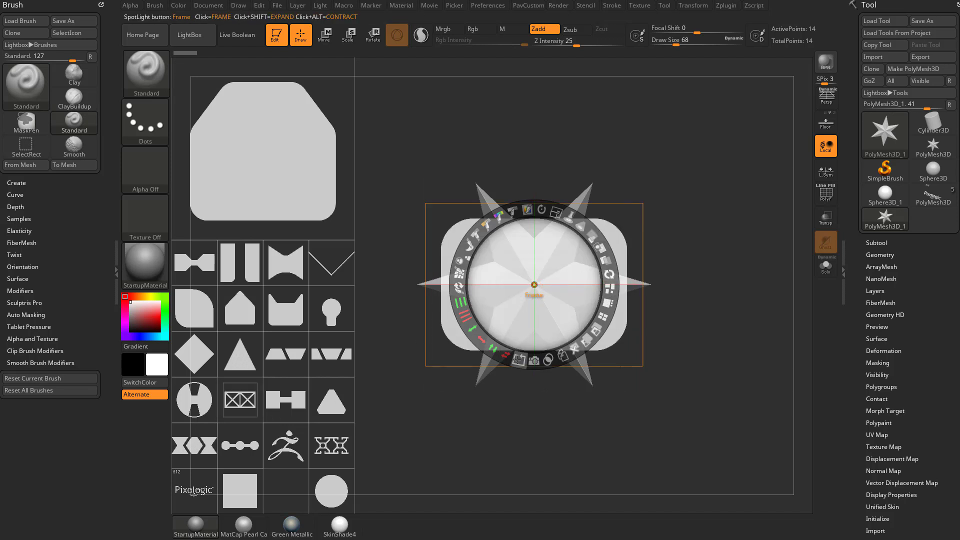
- Try the Expand and Contract modes of Frame on the rounded rectangle image
click(519, 359)
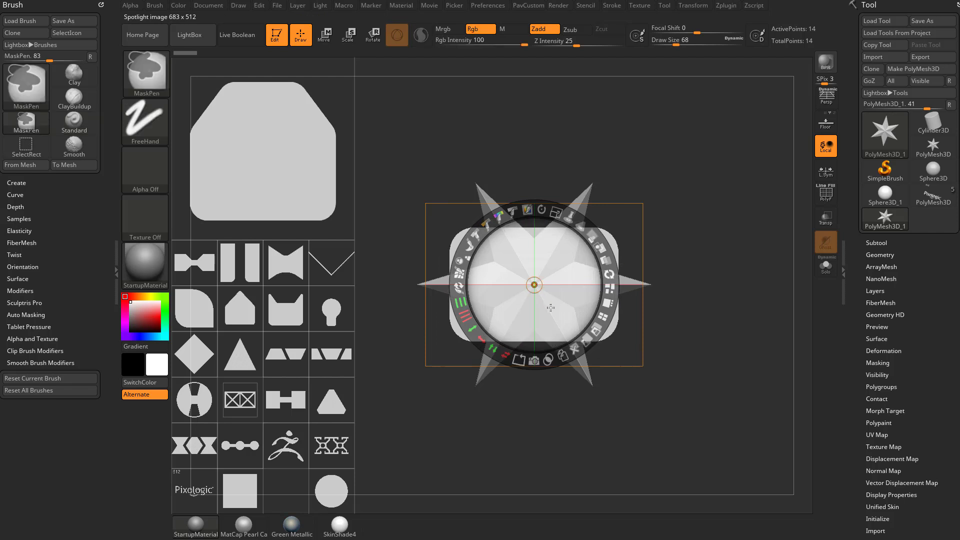
click(520, 359)
shift+click(520, 358)
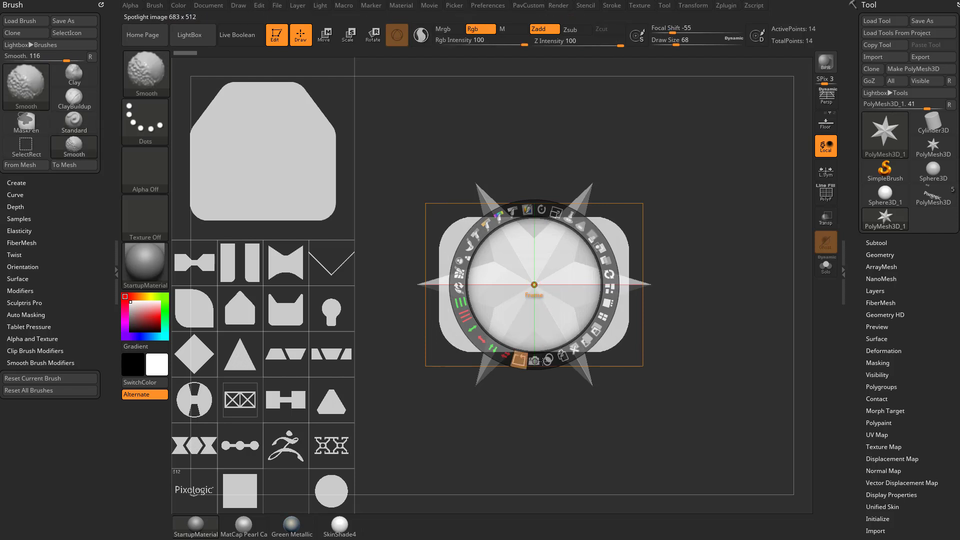
click(519, 359)
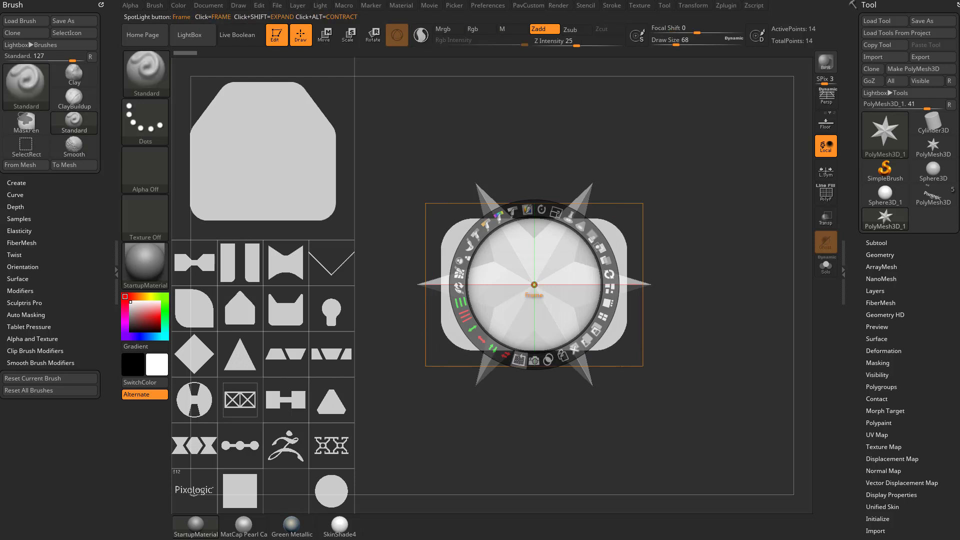
alt+click(519, 360)
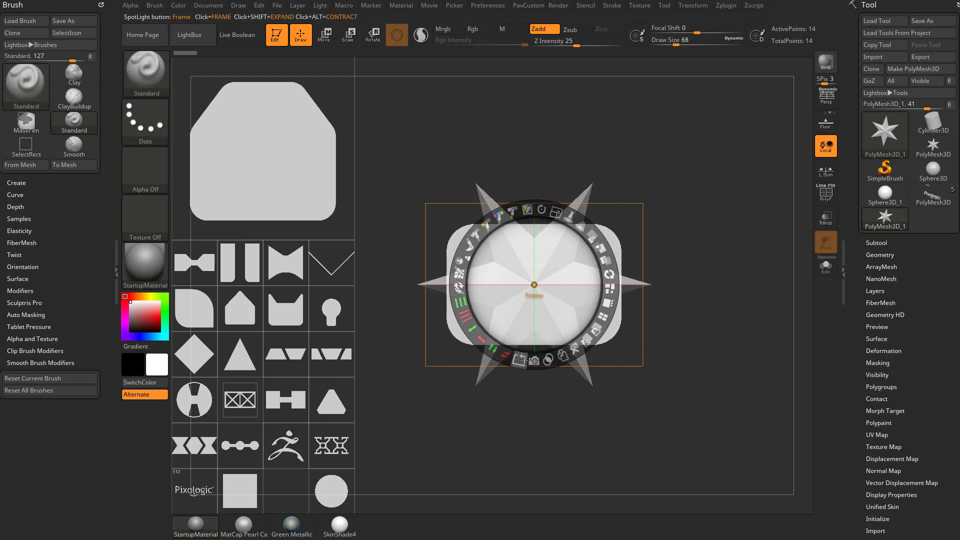
- Frame and expand the rounded rectangle into a double outline, snapshot it as a 3D mesh, and hide Spotlight
click(518, 357)
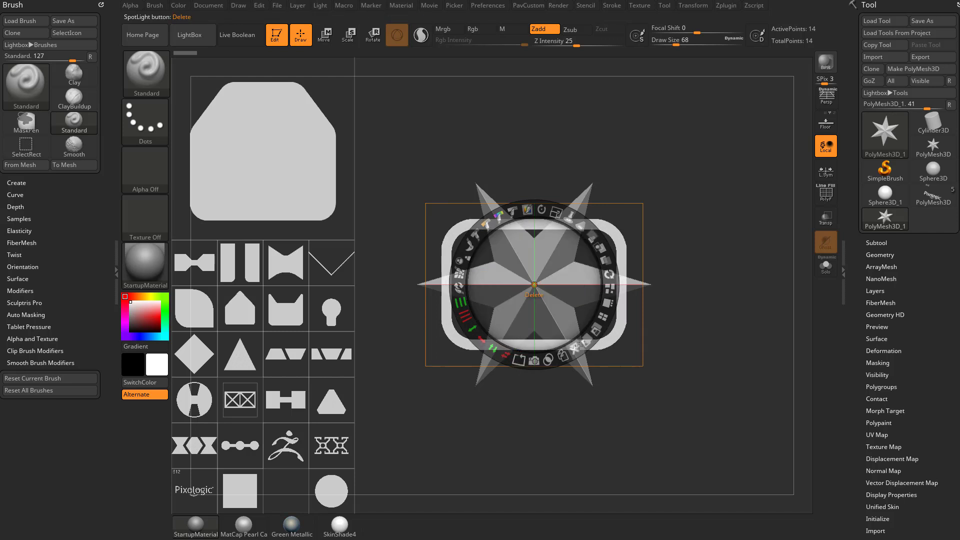
key(shift)
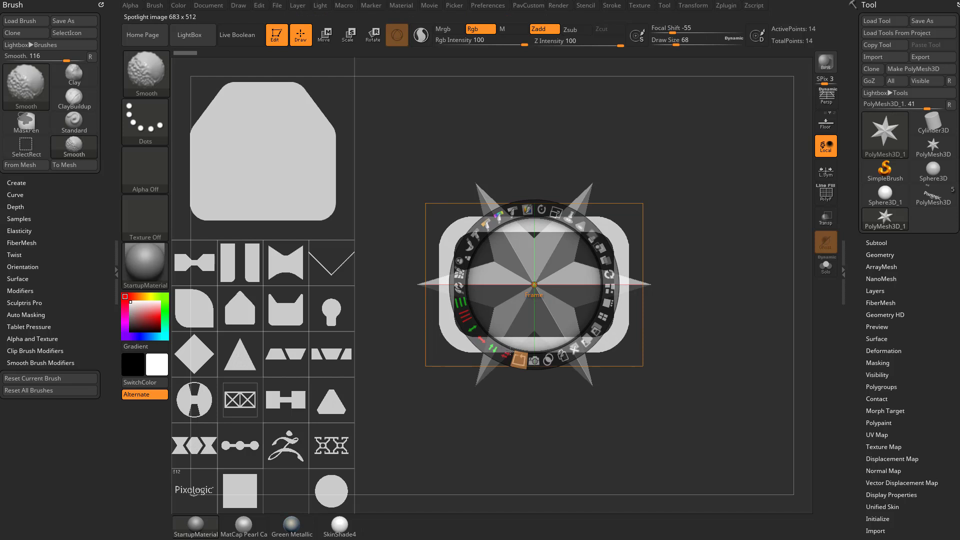
shift+drag(509, 351, 505, 347)
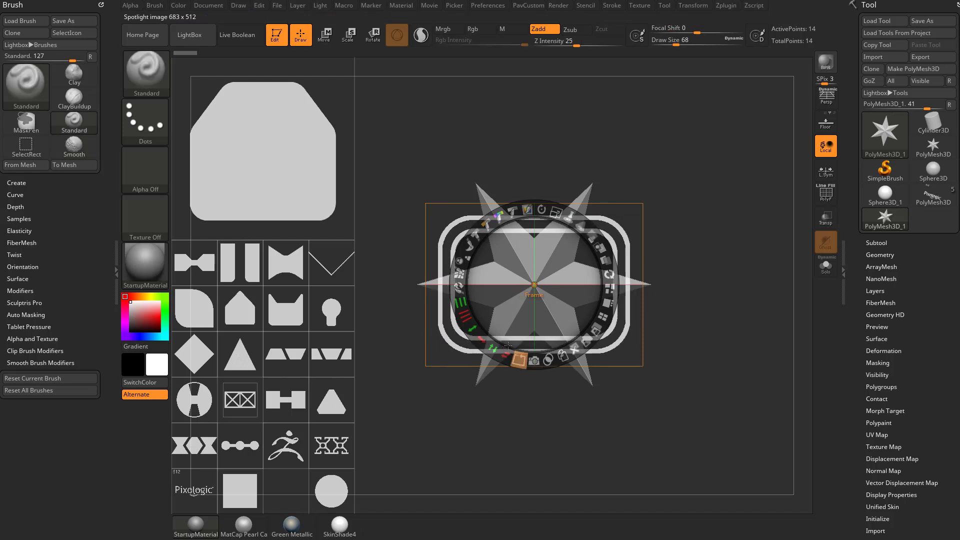
click(536, 362)
key(shift+z)
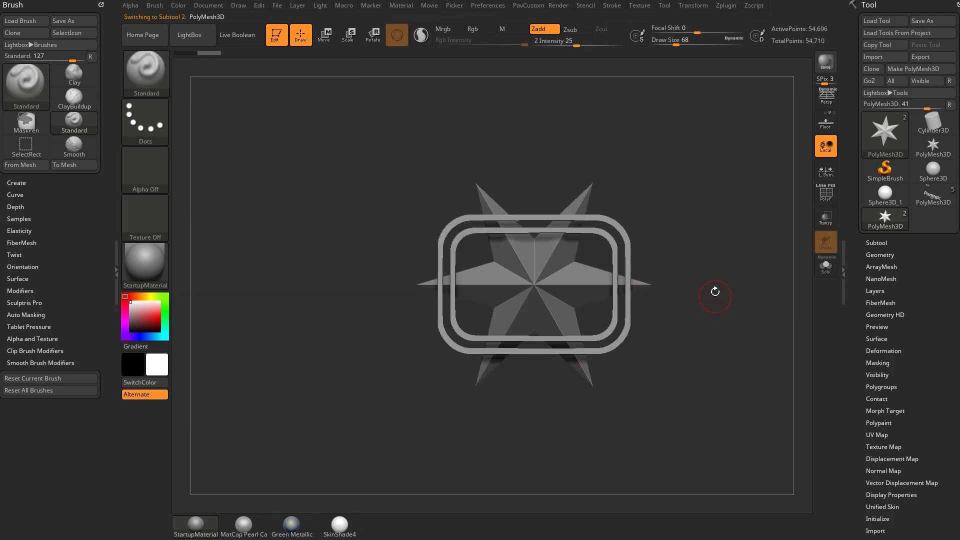
- Scale the double-outline mesh to about half its thickness along the depth axis, working from a side view
drag(703, 292, 725, 313)
key(w)
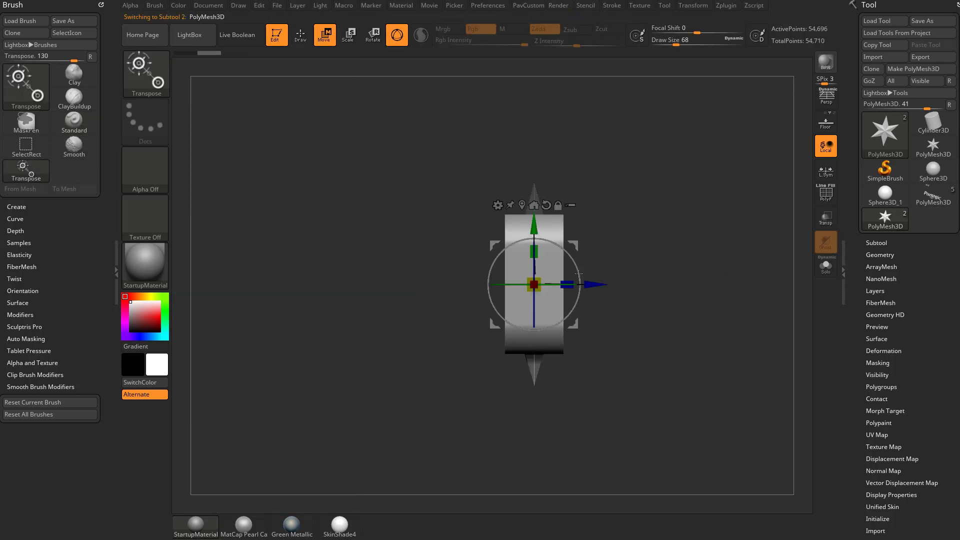
drag(567, 284, 550, 284)
key(q)
key(w)
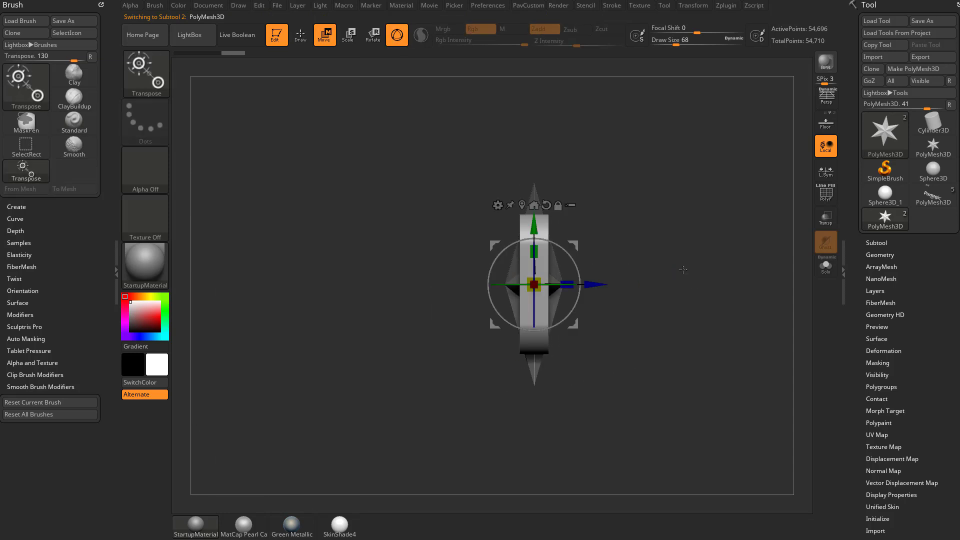